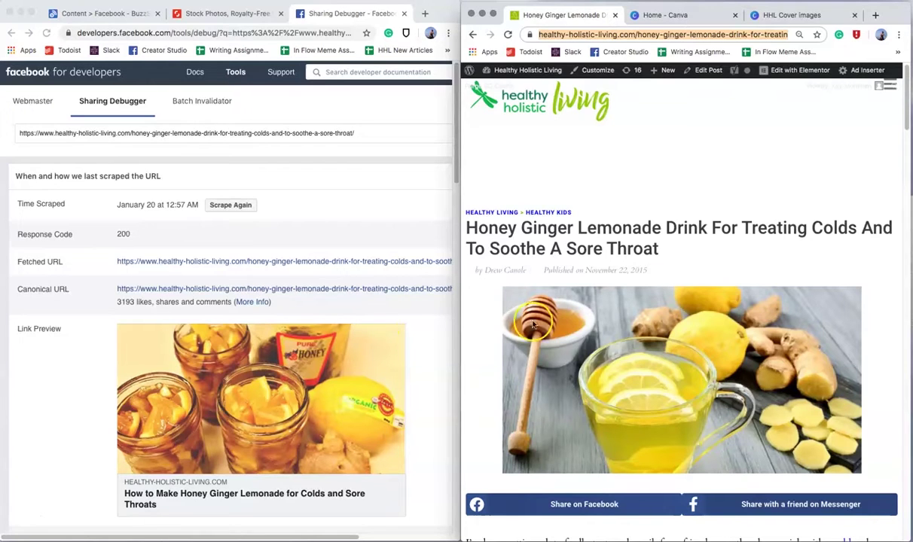
Step: Review the Honey Ginger Lemonade article's headline, cover image and introduction
scroll(707, 257, "down", 6)
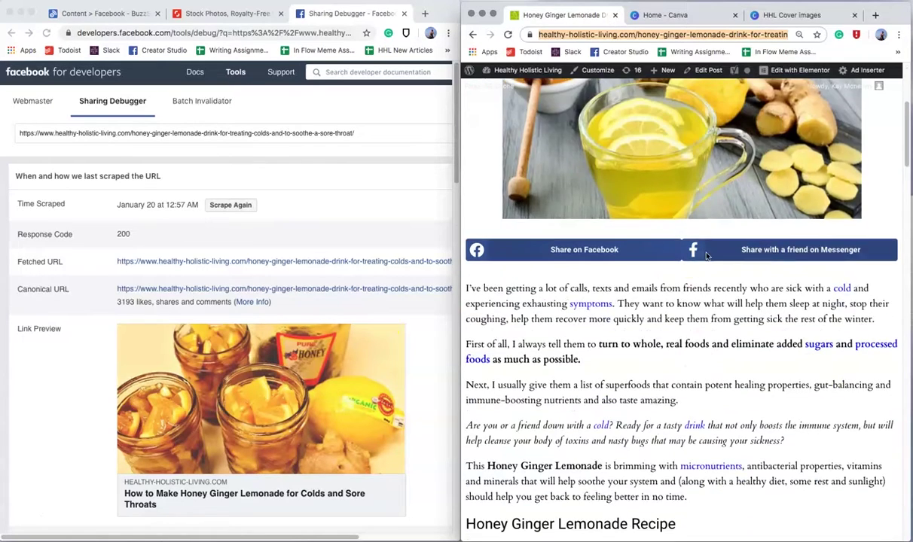
scroll(685, 465, "up", 6)
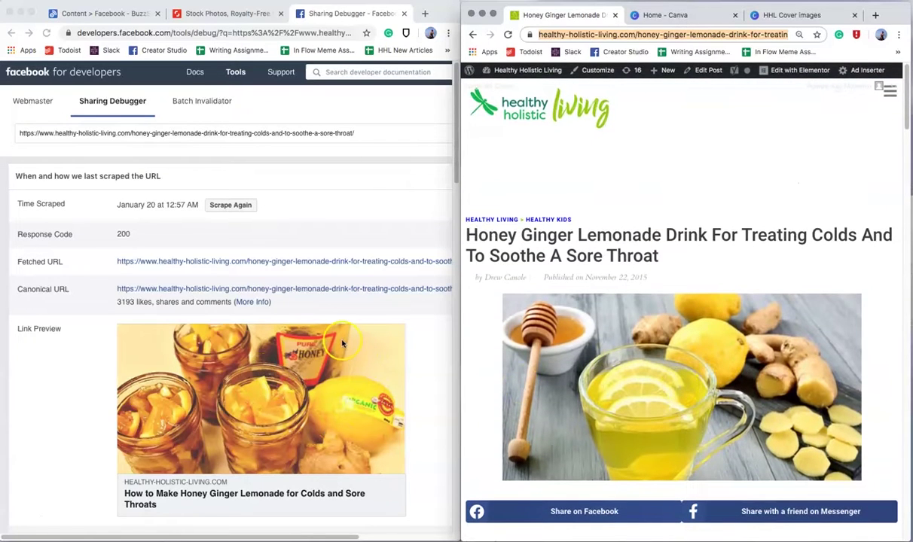
left_click(645, 226)
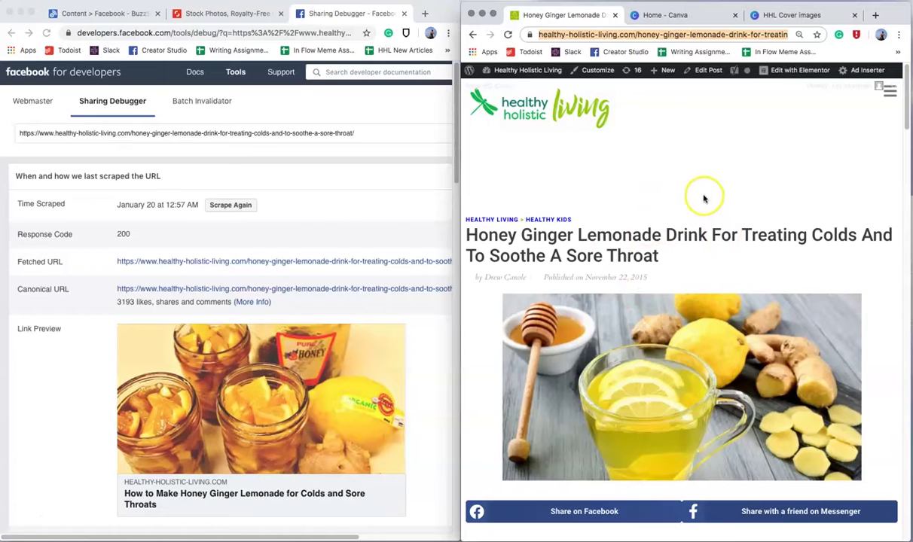
scroll(706, 285, "down", 3)
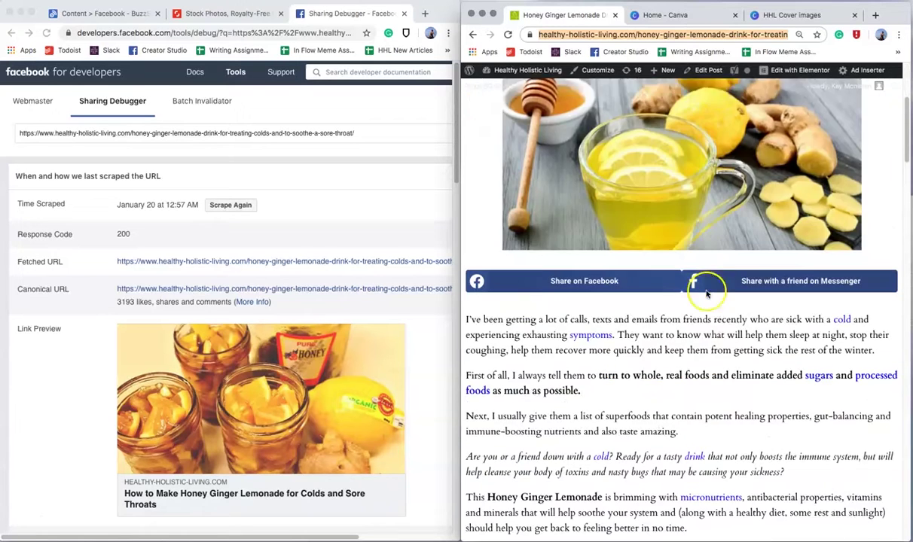
scroll(721, 364, "up", 4)
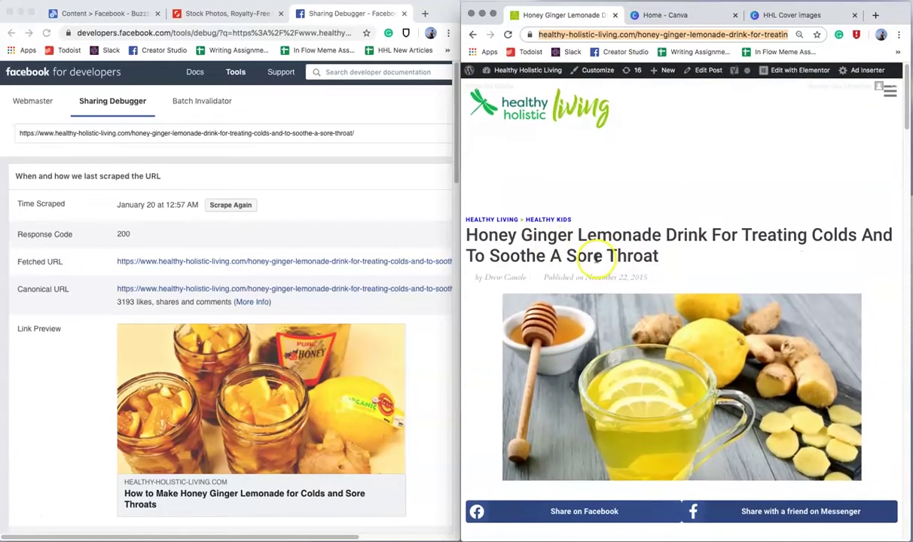
scroll(738, 263, "down", 1)
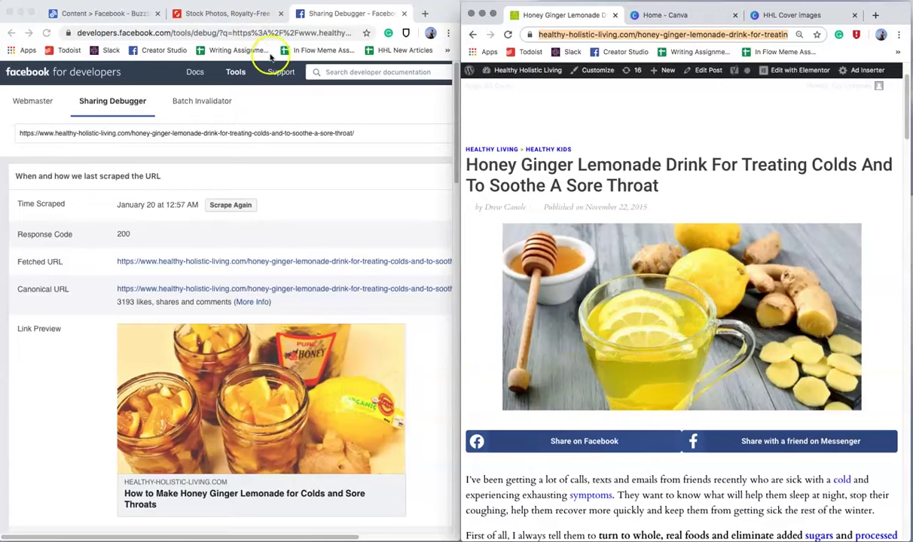
Step: Search the web for "facebook debugger" in a separate tab and return to the open Sharing Debugger page
left_click(349, 29)
key("super+t")
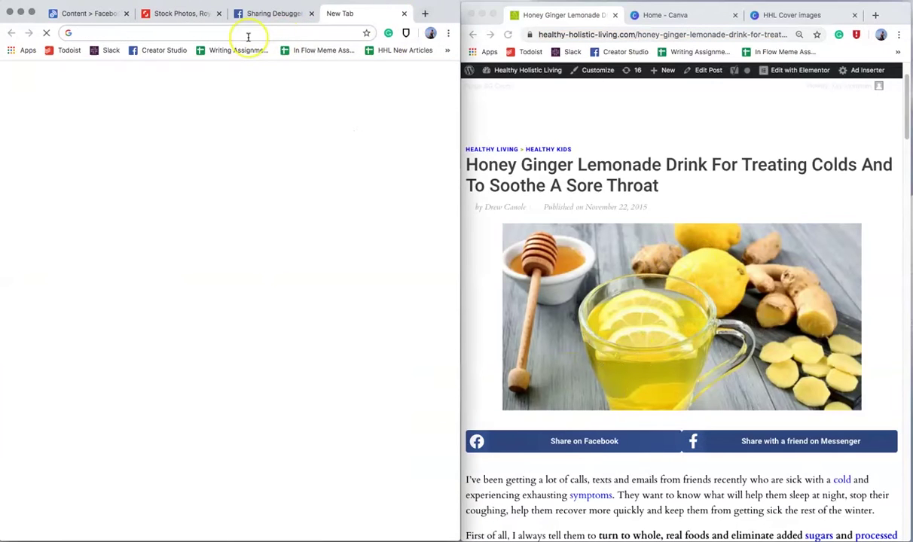
type("facebook debugger")
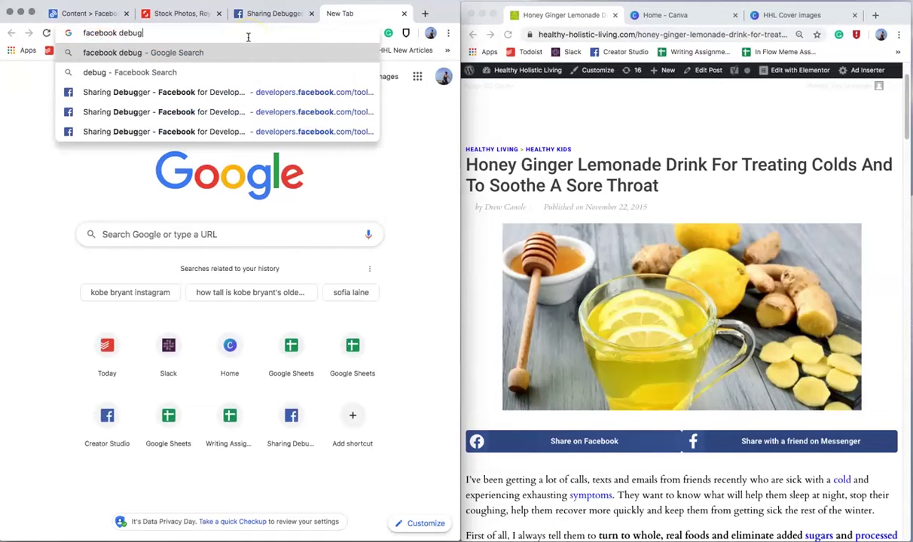
key("Return")
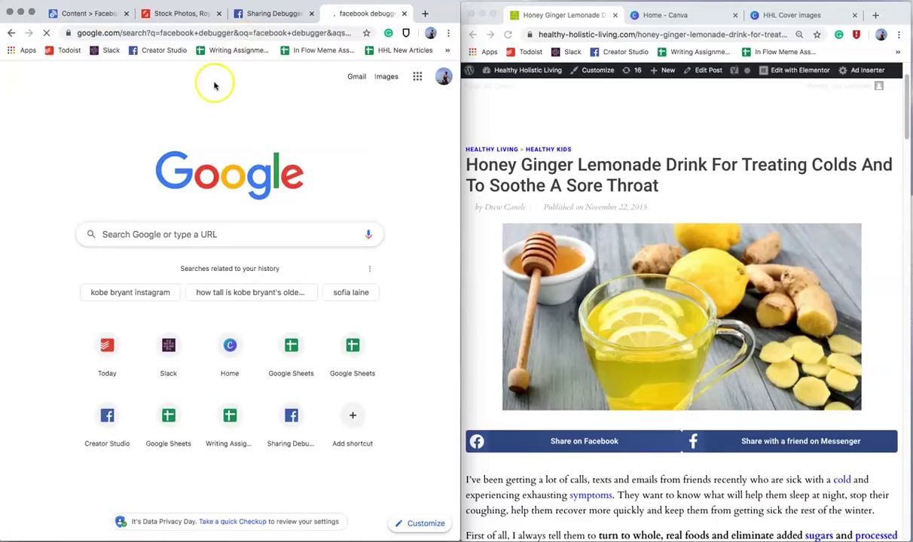
left_click(286, 13)
left_click(405, 15)
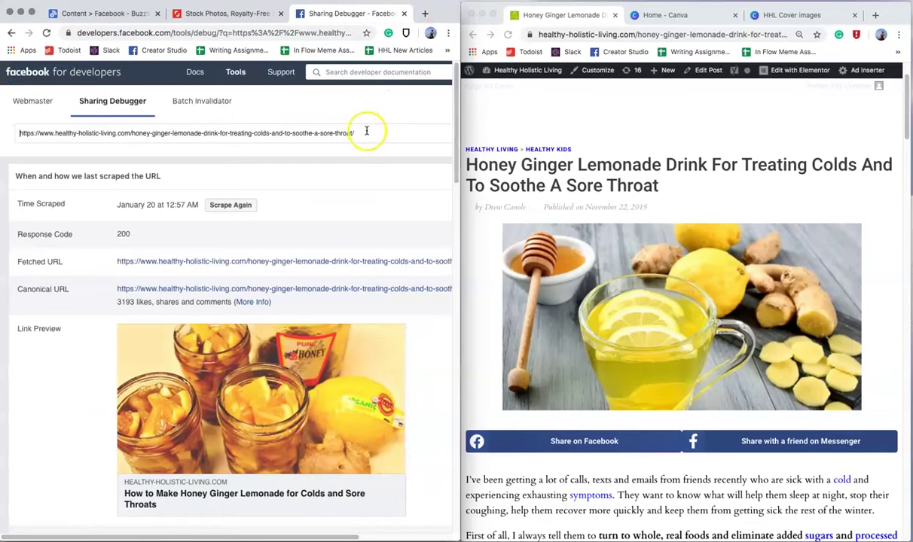
Step: Examine the article's URL, scrape details and link preview in the Sharing Debugger against the live article
scroll(366, 124, "right", 5)
left_click(411, 135)
scroll(335, 324, "down", 2)
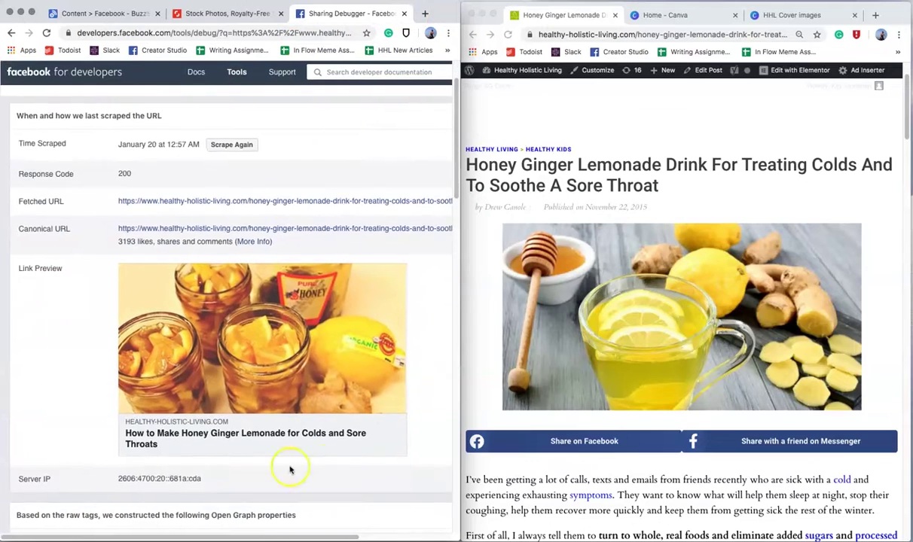
scroll(424, 347, "up", 2)
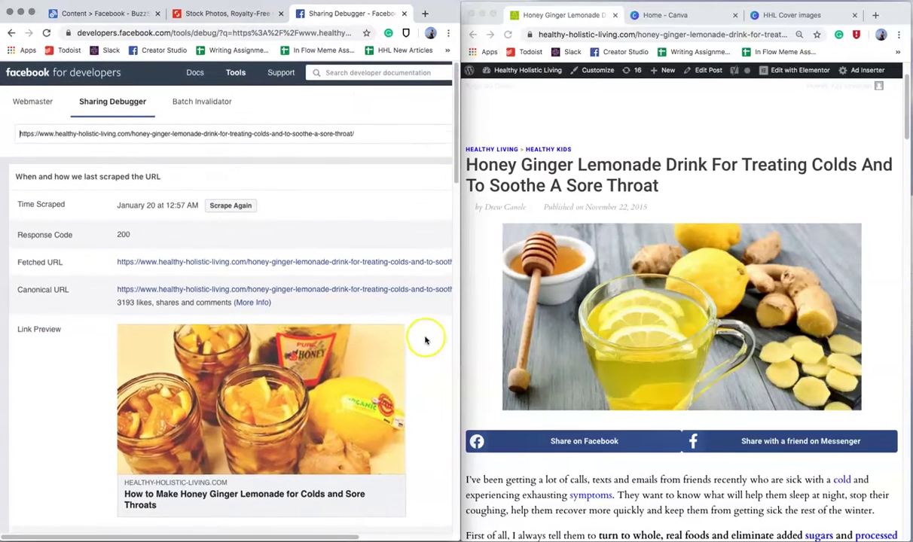
scroll(425, 334, "right", 1)
scroll(424, 333, "right", 1)
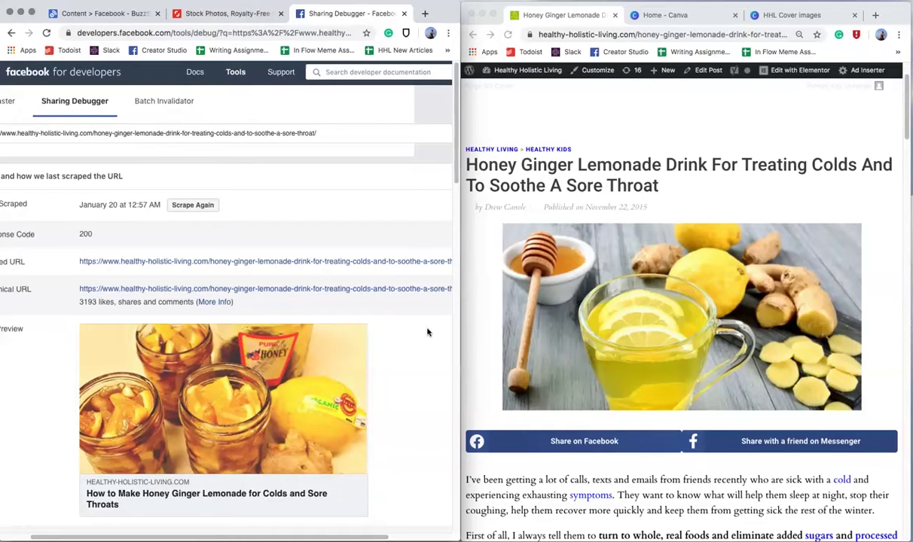
left_click(479, 326)
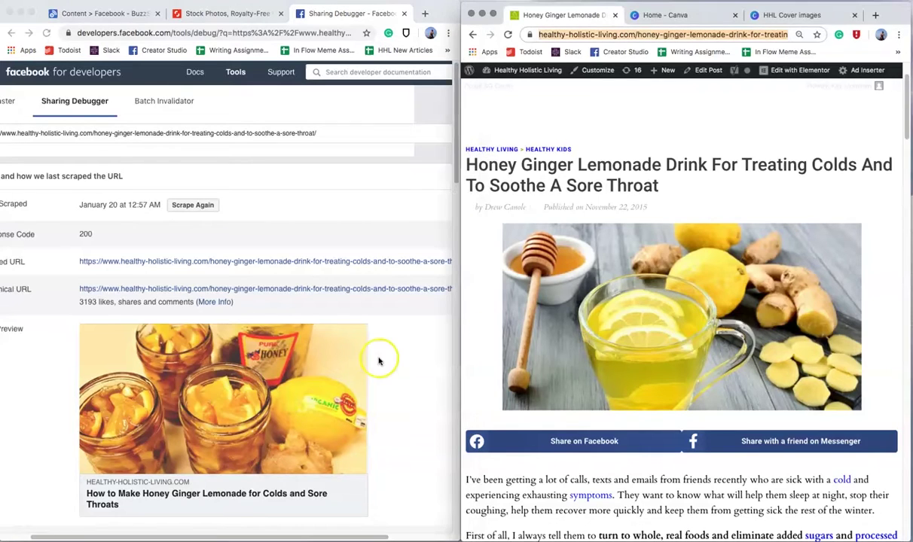
Step: Switch to BuzzSumo and search Facebook content for the keywords "honey ginger sore throat"
left_click(136, 13)
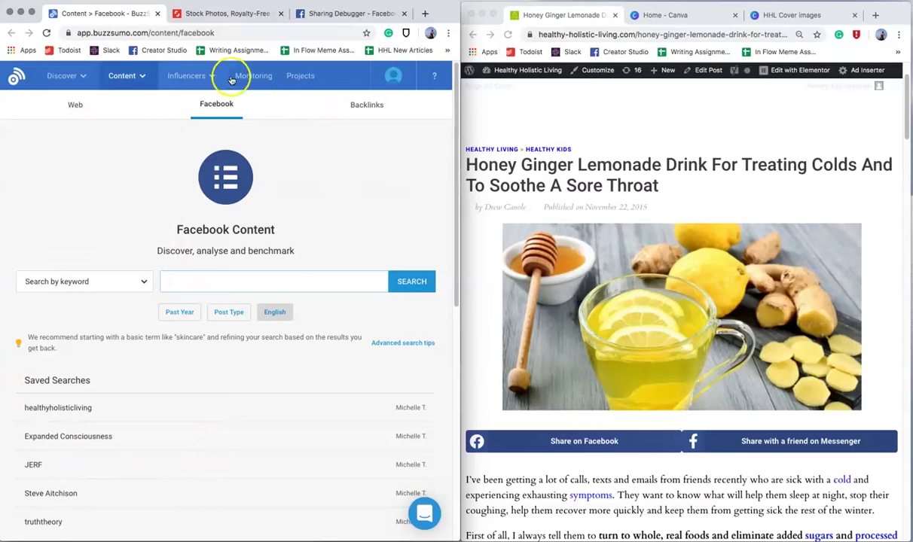
mouse_move(125, 75)
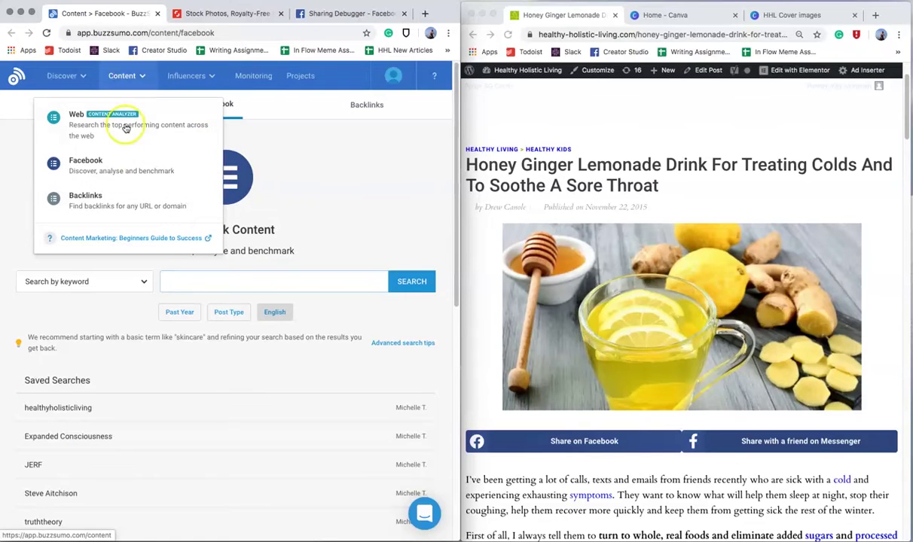
left_click(211, 290)
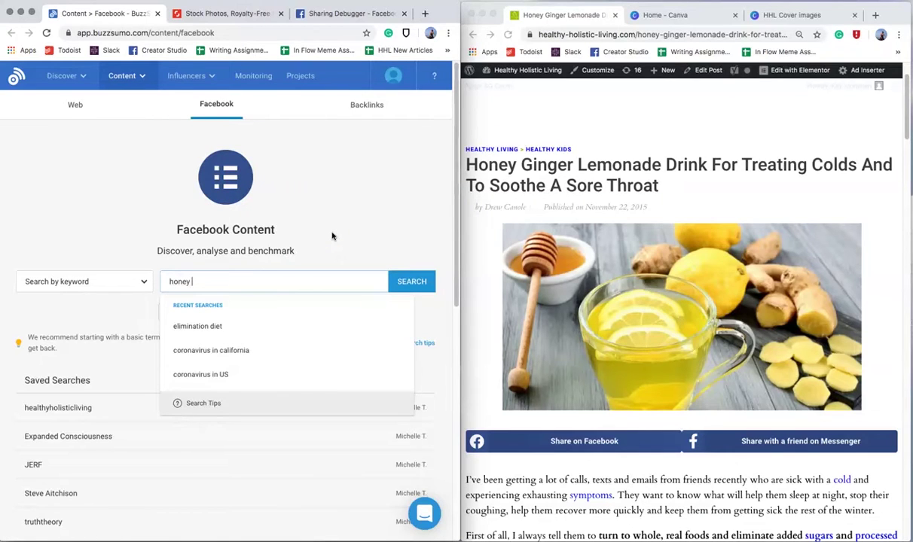
type("honey ginger sore throat")
left_click(418, 279)
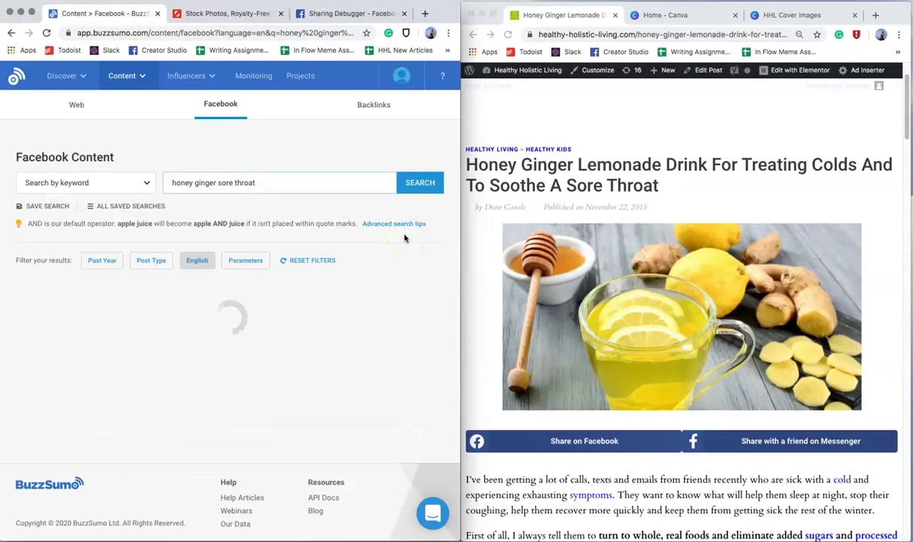
Step: Filter the Facebook content results to the past 6 months and to the Image post type only
left_click(103, 262)
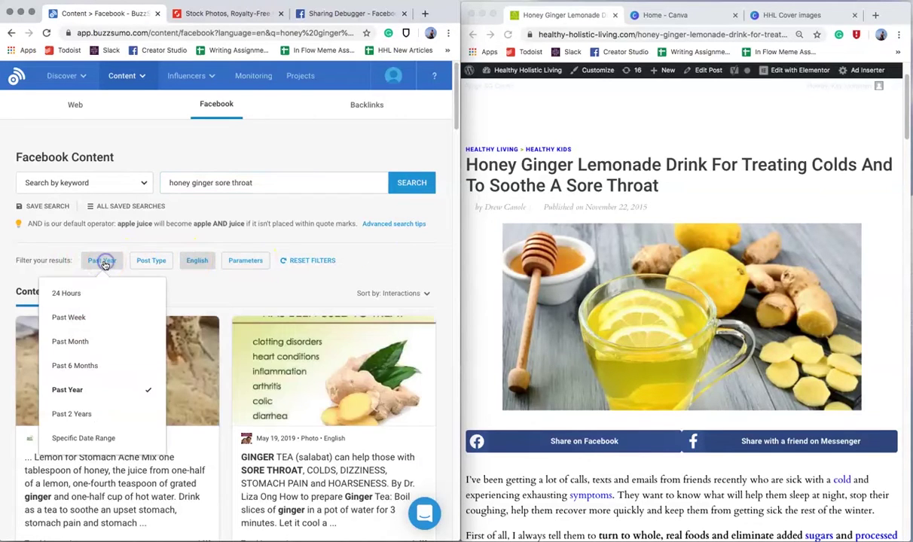
left_click(83, 366)
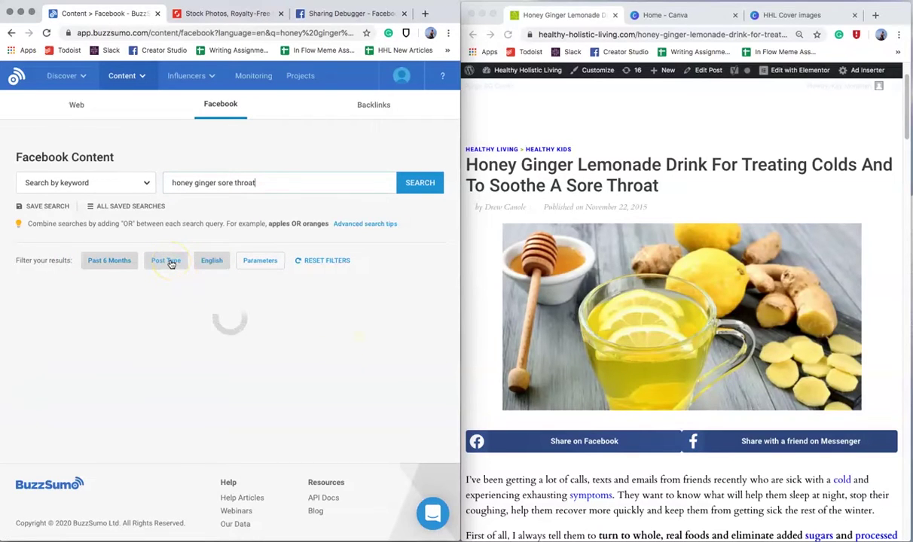
left_click(171, 261)
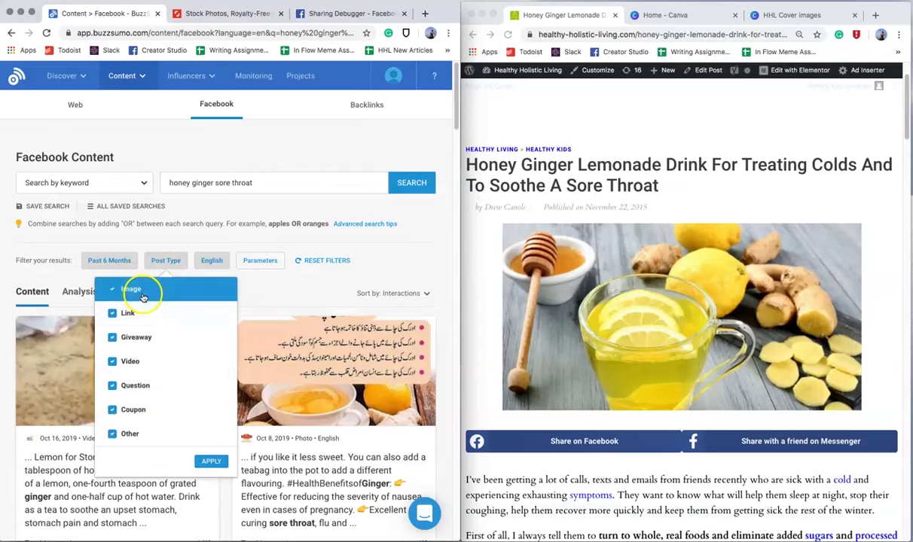
left_click(142, 294)
left_click(135, 337)
left_click(130, 361)
left_click(135, 385)
left_click(136, 407)
left_click(130, 433)
left_click(211, 461)
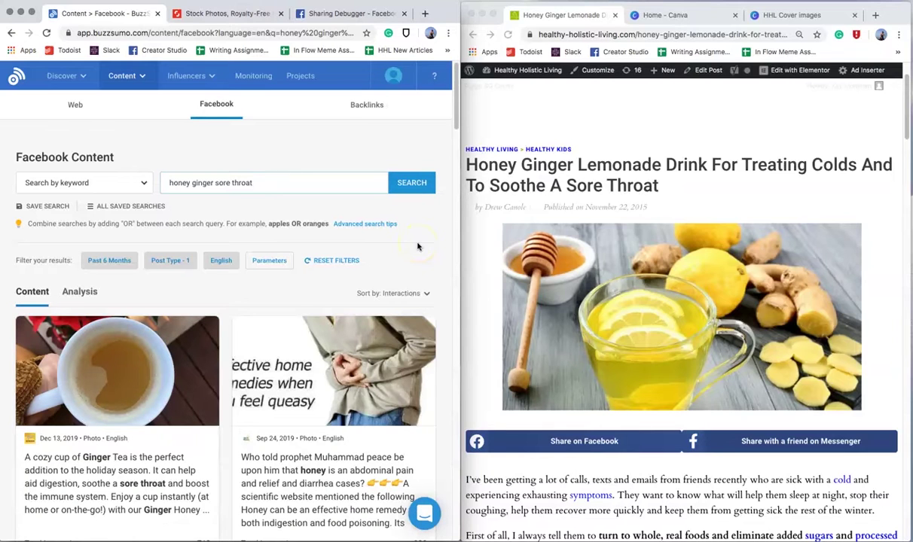
Step: Open the December 13, 2019 ginger tea post from the results, examine its text and photo, and close it
scroll(418, 247, "down", 2)
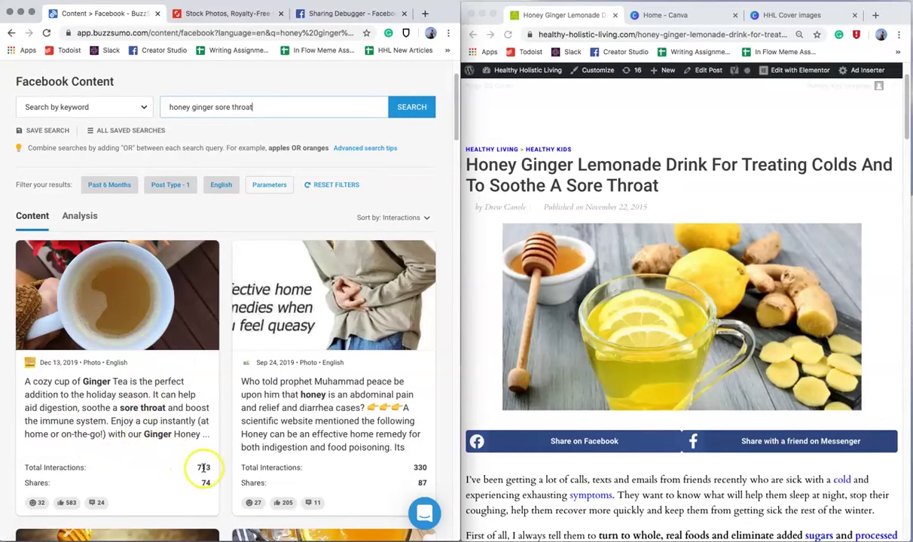
left_click(112, 388)
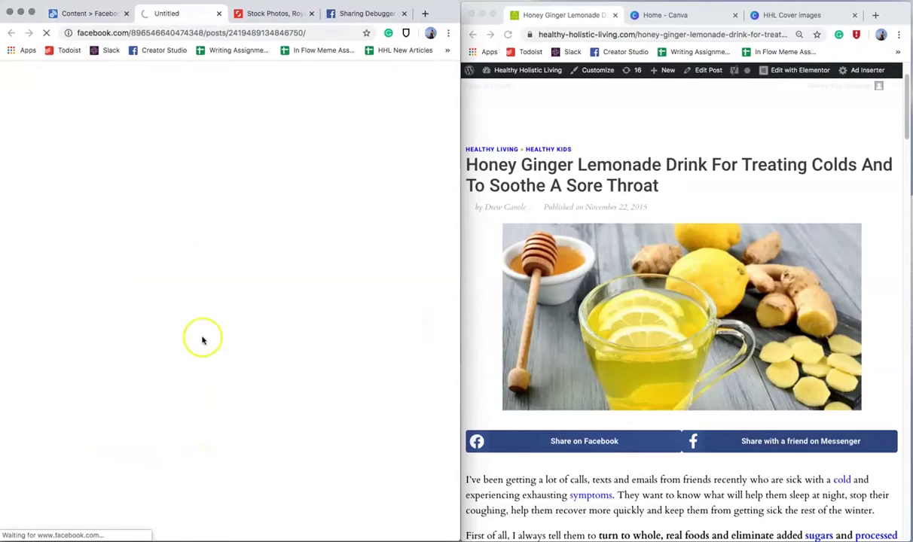
left_click(217, 281)
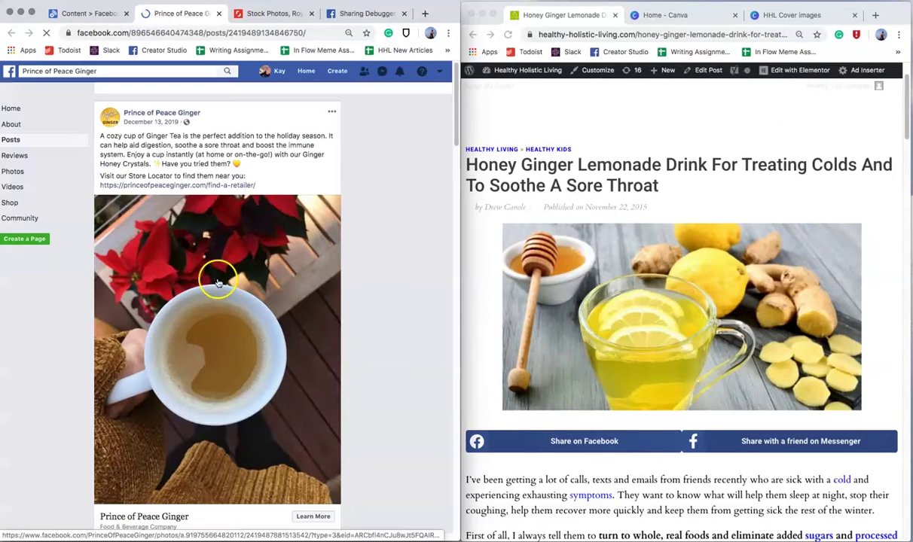
scroll(364, 291, "down", 3)
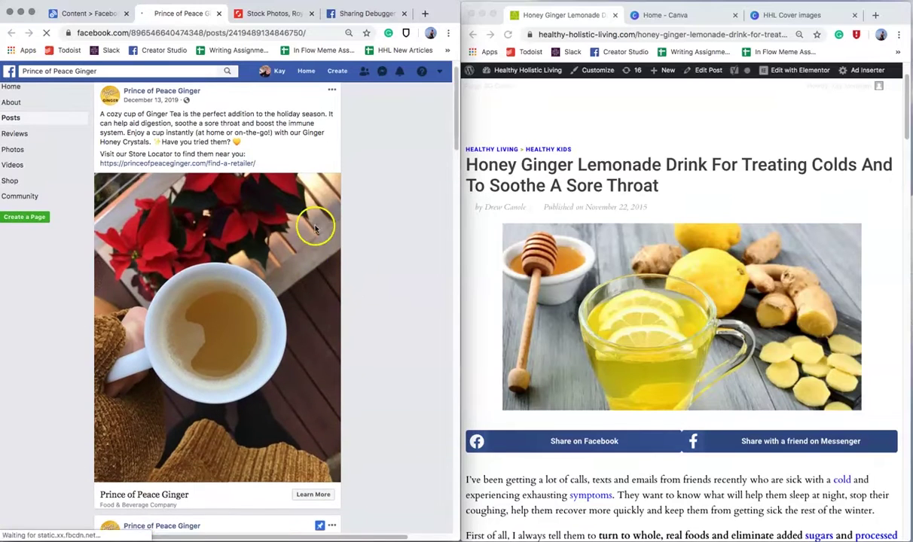
left_click(203, 438)
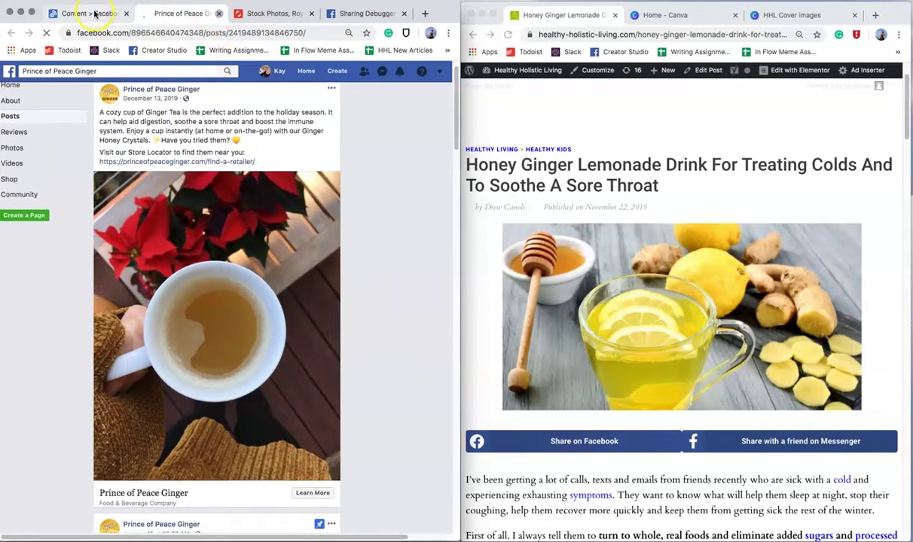
key("super+w")
Step: Open the July 31, 2019 honey post and the November 23, 2019 turmeric tea post in turn, examine them and close each
scroll(247, 256, "down", 5)
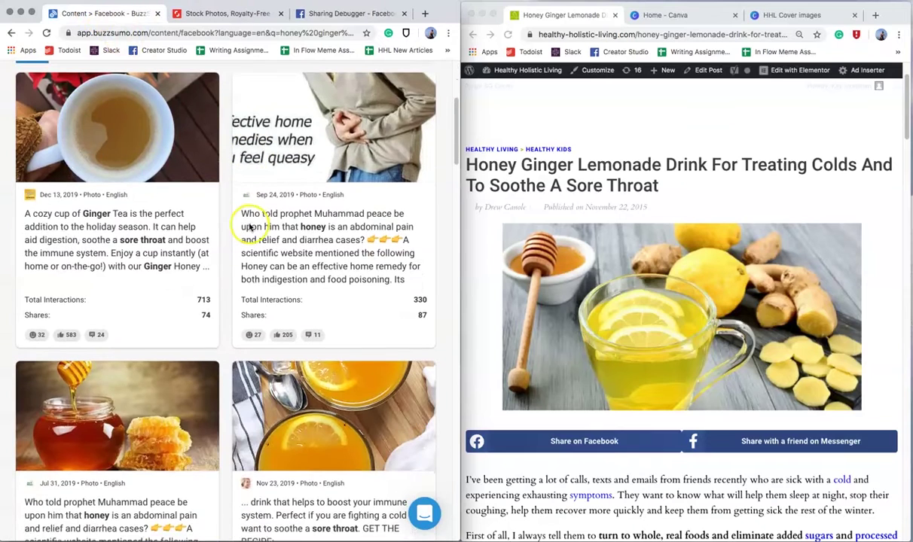
scroll(353, 326, "down", 4)
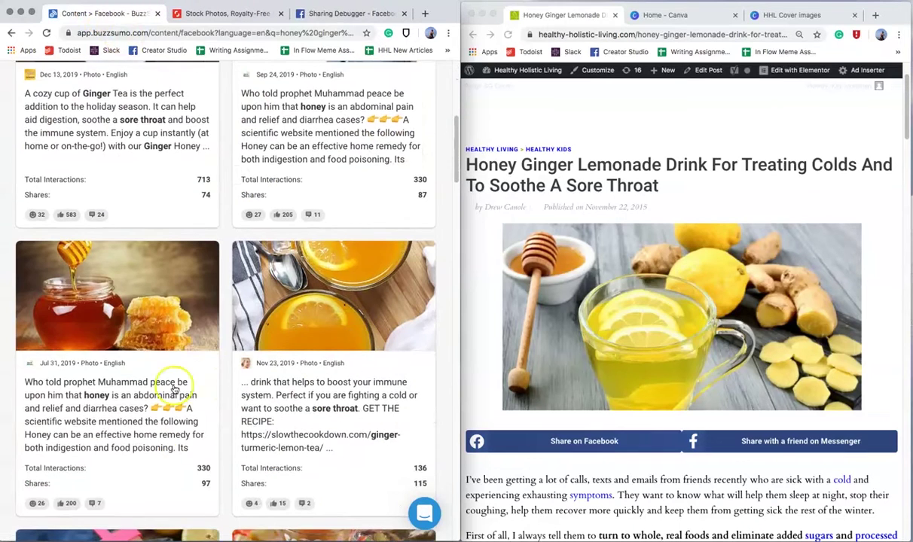
left_click(103, 388)
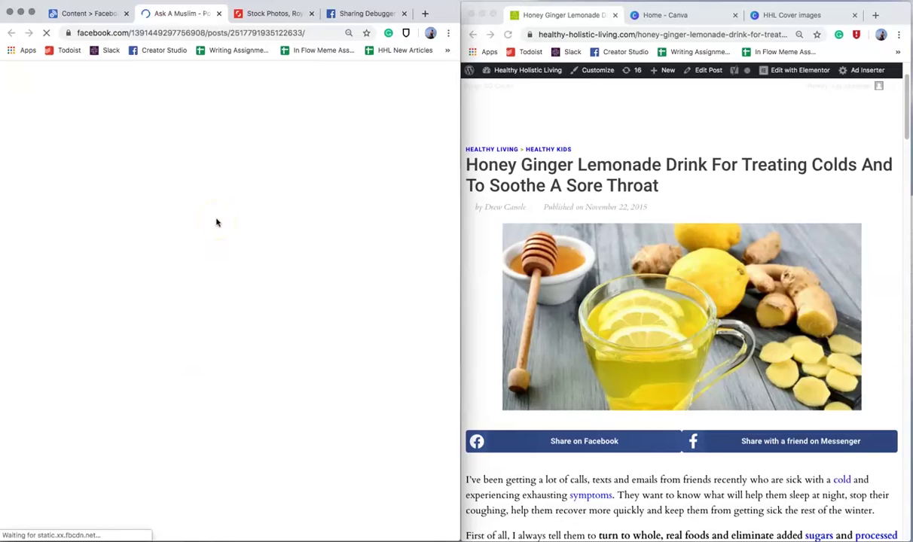
scroll(217, 222, "down", 6)
scroll(216, 222, "down", 5)
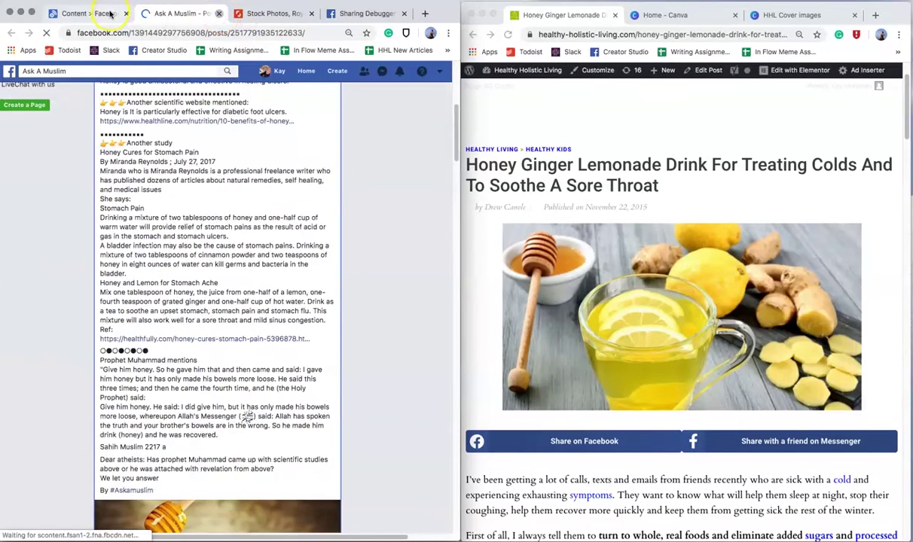
left_click(220, 14)
left_click(337, 398)
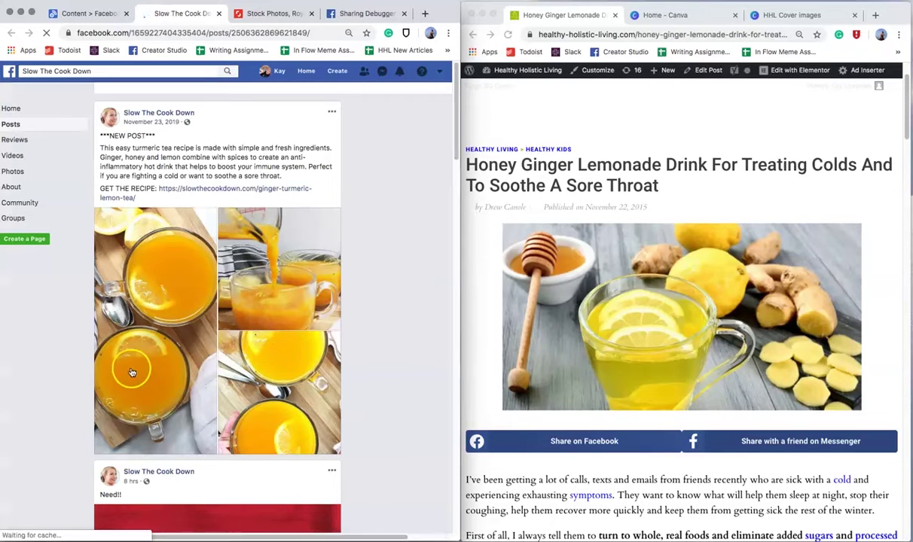
left_click(219, 14)
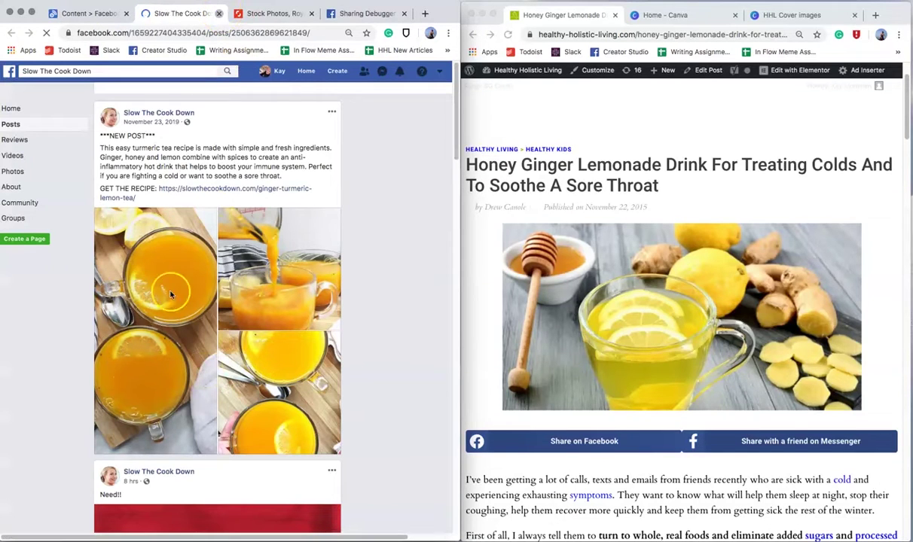
Step: Return to the BuzzSumo Facebook content search and search for the broader keywords "honey ginger"
scroll(238, 229, "up", 5)
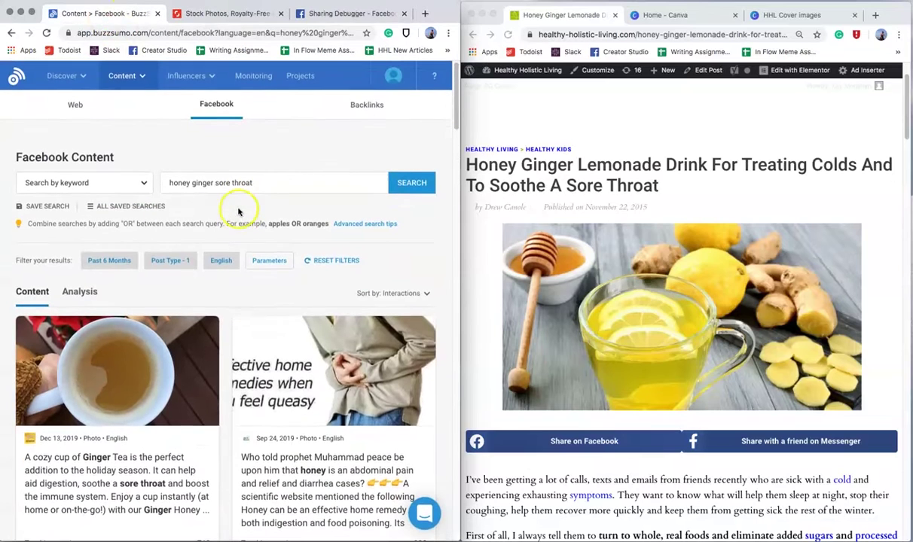
left_click(273, 181)
triple_click(183, 179)
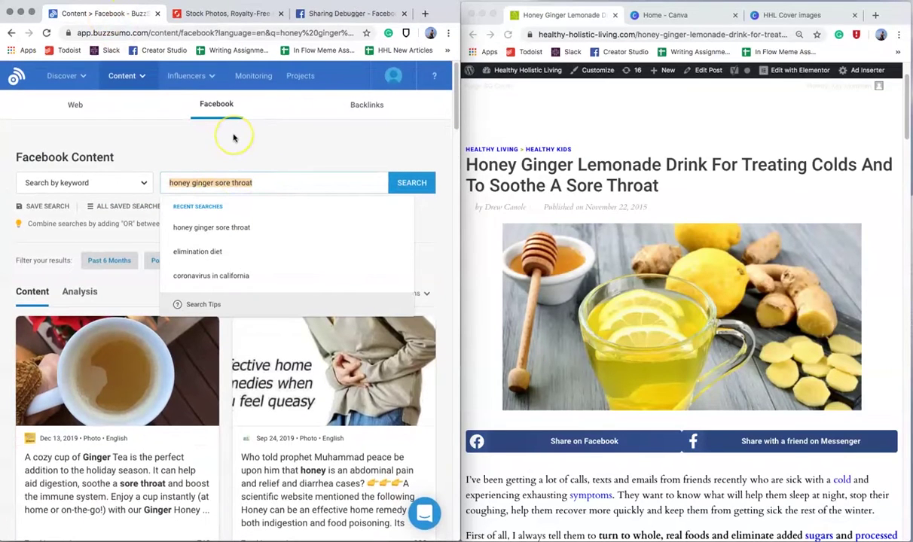
key("BackSpace")
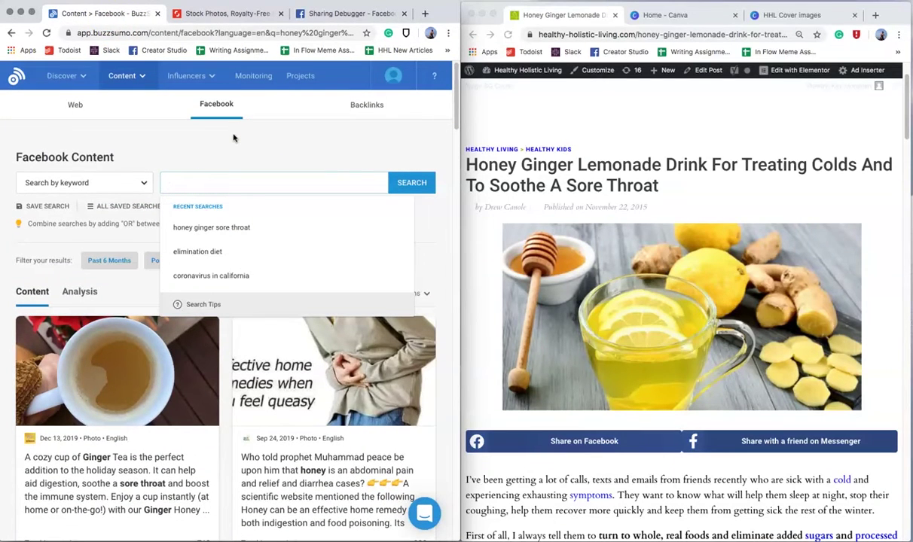
type("honey ginger")
key("Return")
left_click(229, 133)
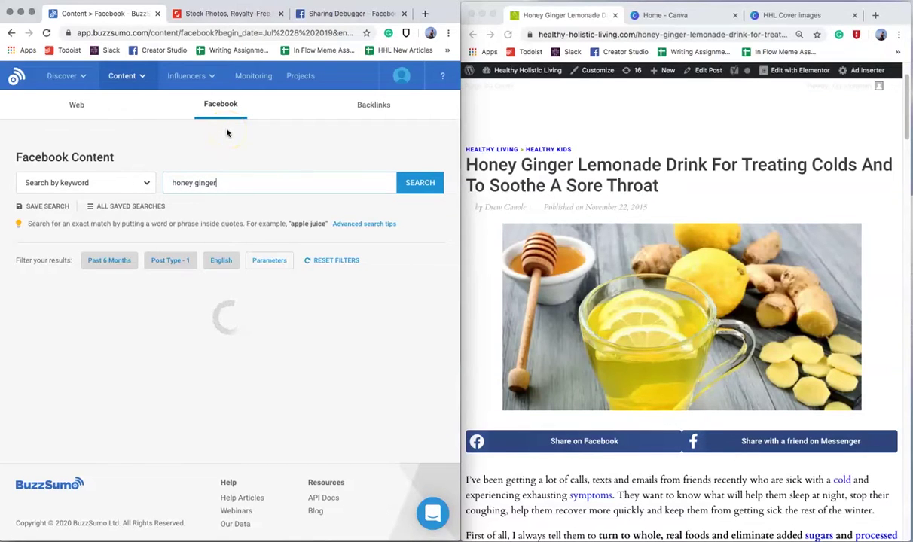
Step: Find the January 4, 2020 Lemon Ginger Honey Water result and open its Facebook post, closing the linked blog page
left_click(241, 301)
scroll(242, 305, "down", 2)
scroll(244, 310, "down", 5)
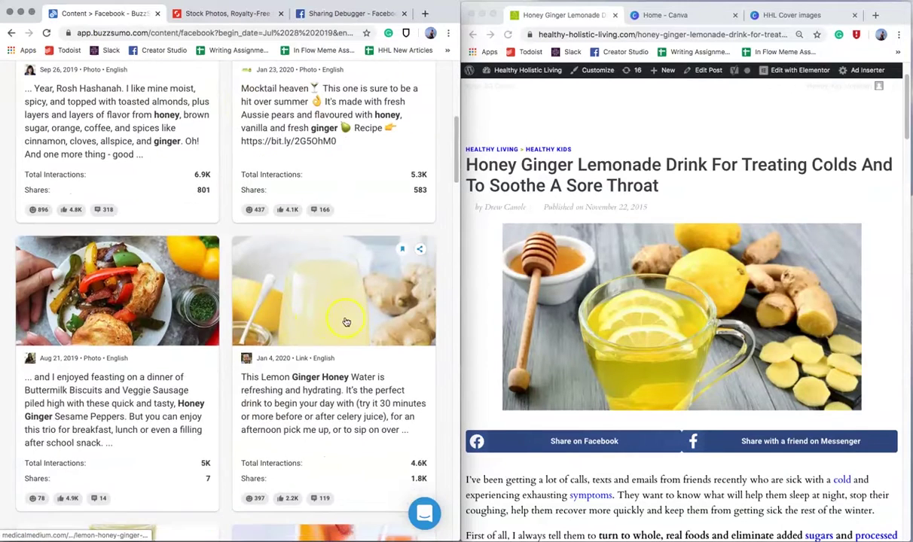
left_click(354, 376)
left_click(336, 306)
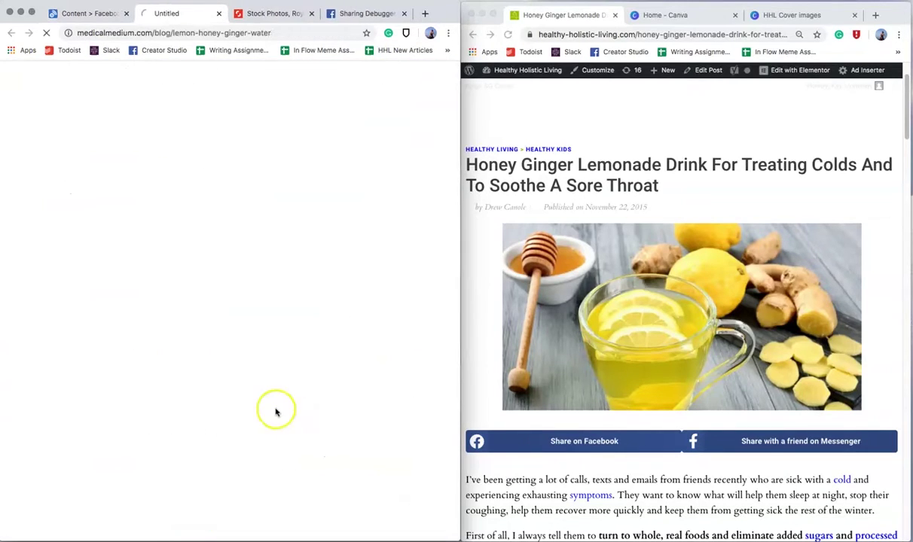
left_click(219, 14)
left_click(313, 384)
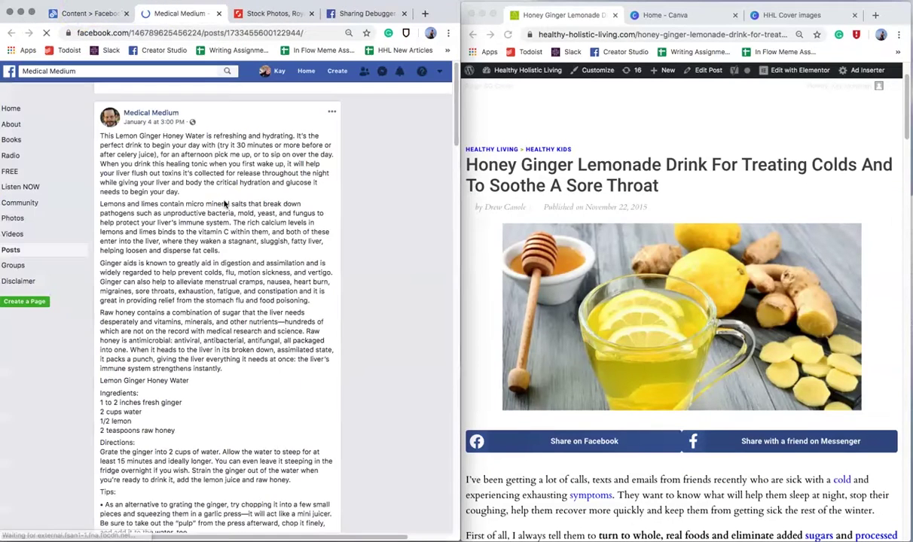
Step: Examine the Lemon Ginger Honey Water post's text, recipe, link image and headline
scroll(223, 204, "down", 1)
scroll(224, 203, "down", 5)
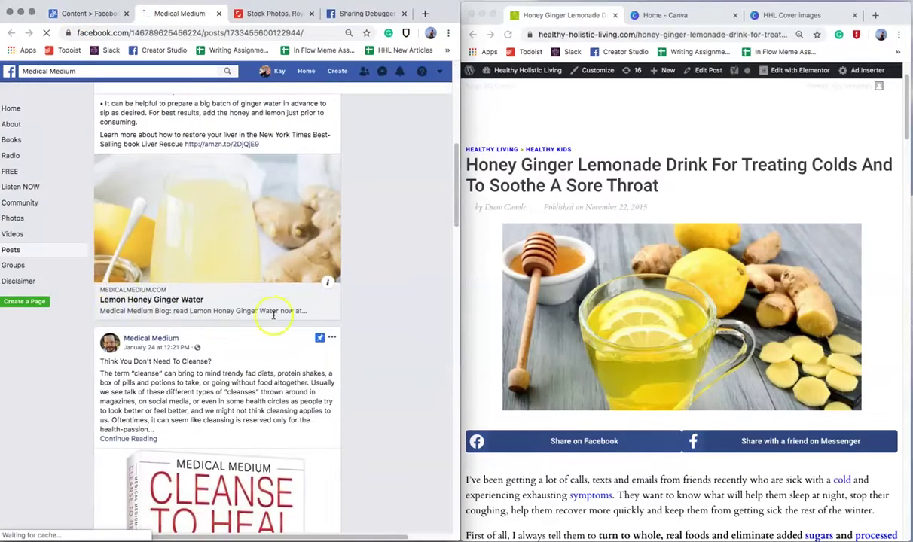
scroll(304, 315, "up", 10)
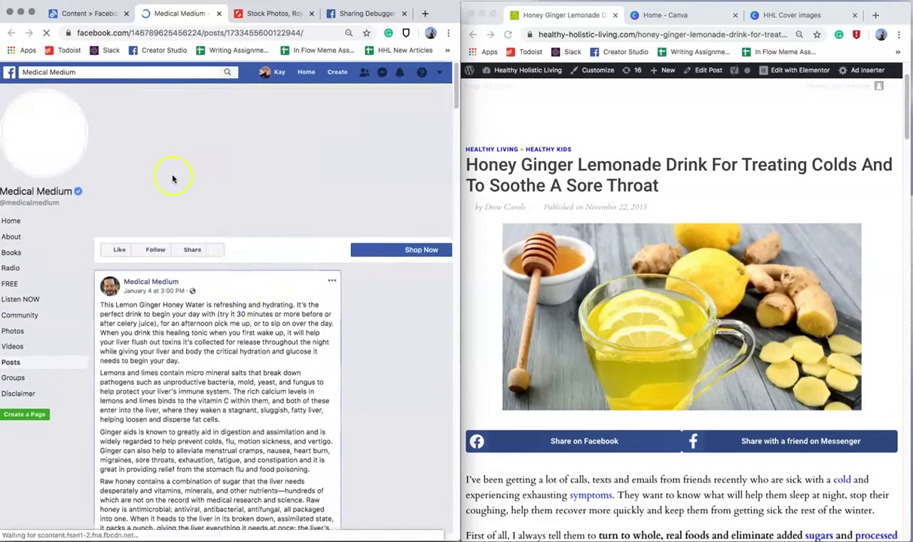
scroll(225, 323, "down", 3)
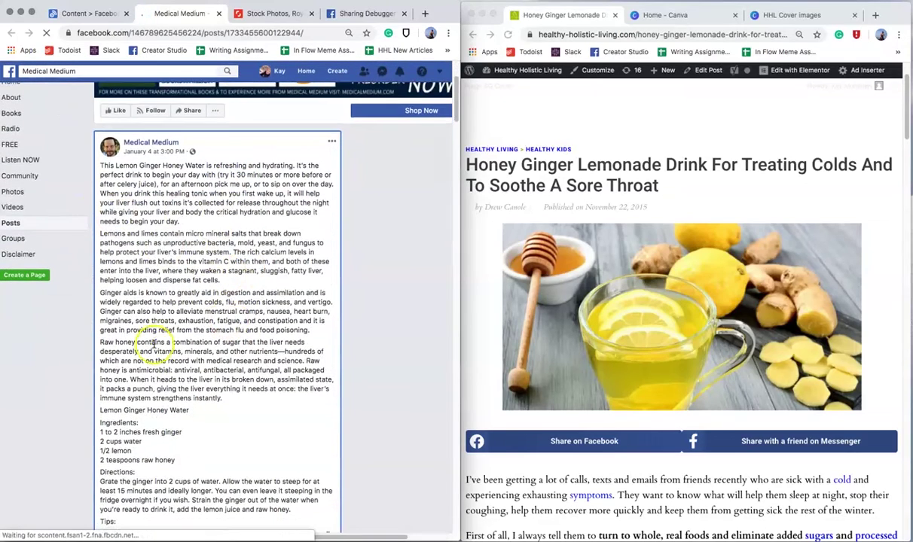
scroll(248, 286, "down", 4)
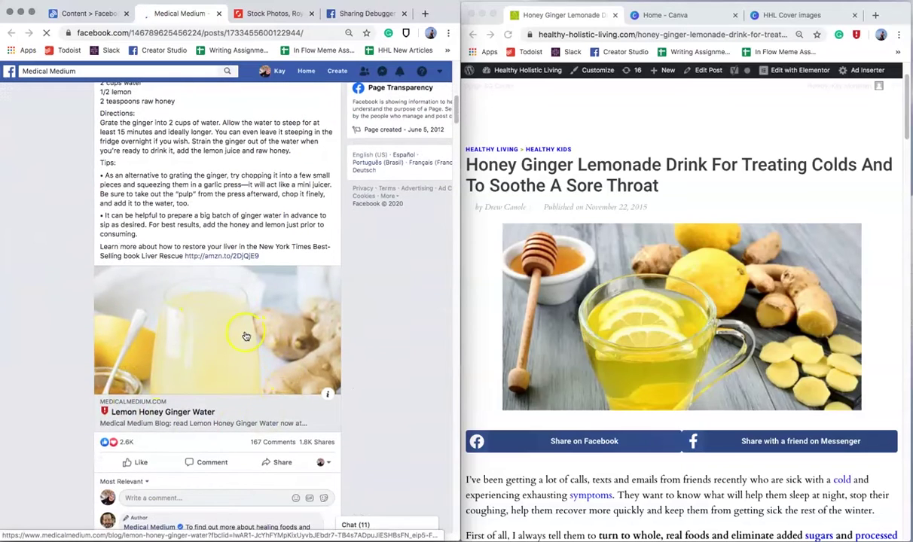
left_click(185, 423)
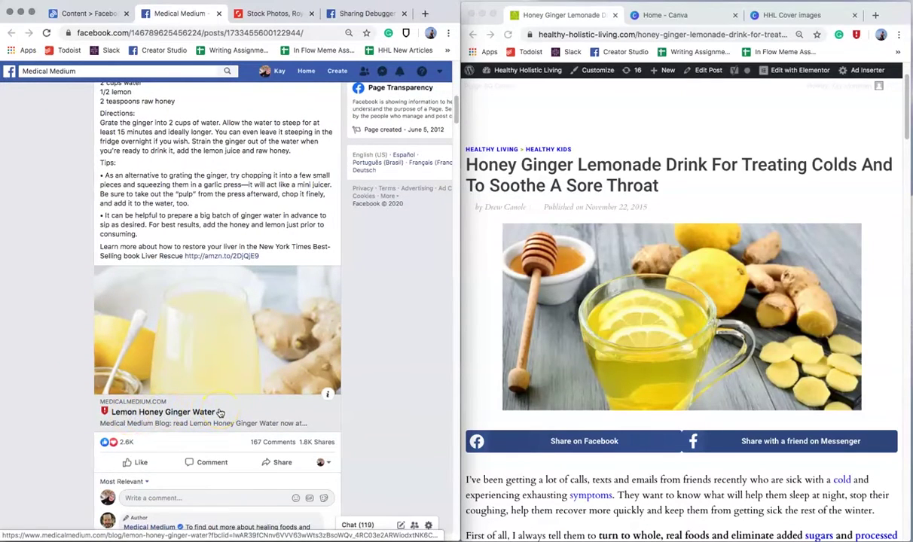
Step: Switch to the Honey Ginger Lemonade article and open it for editing in WordPress
scroll(600, 384, "up", 1)
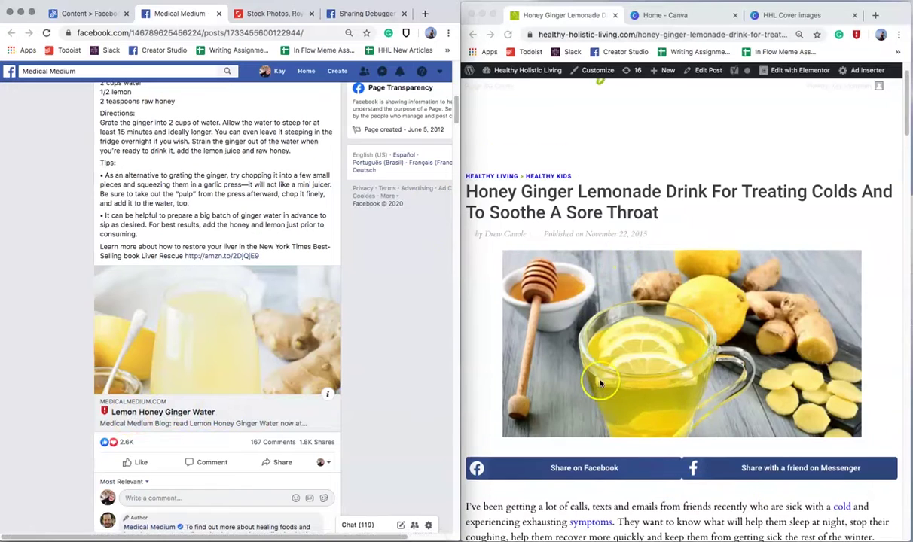
scroll(600, 384, "up", 2)
left_click(707, 71)
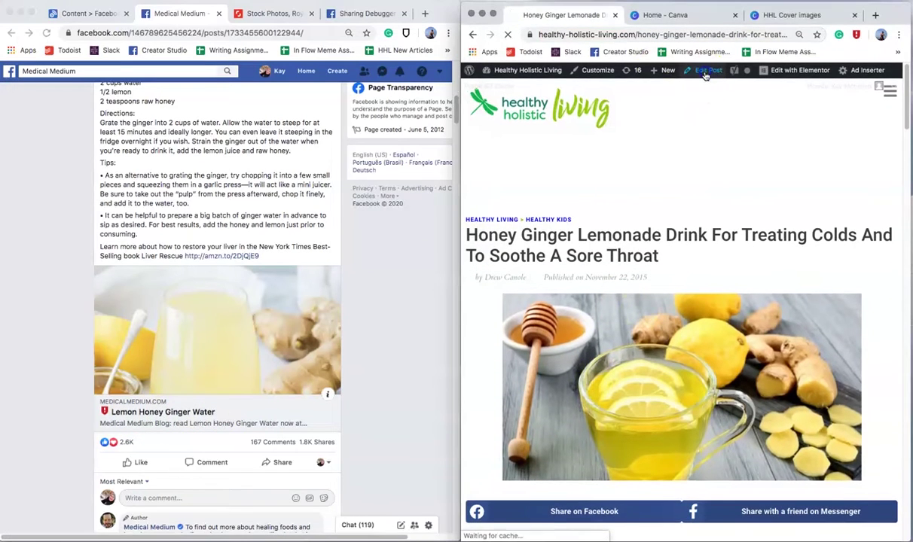
left_click(672, 149)
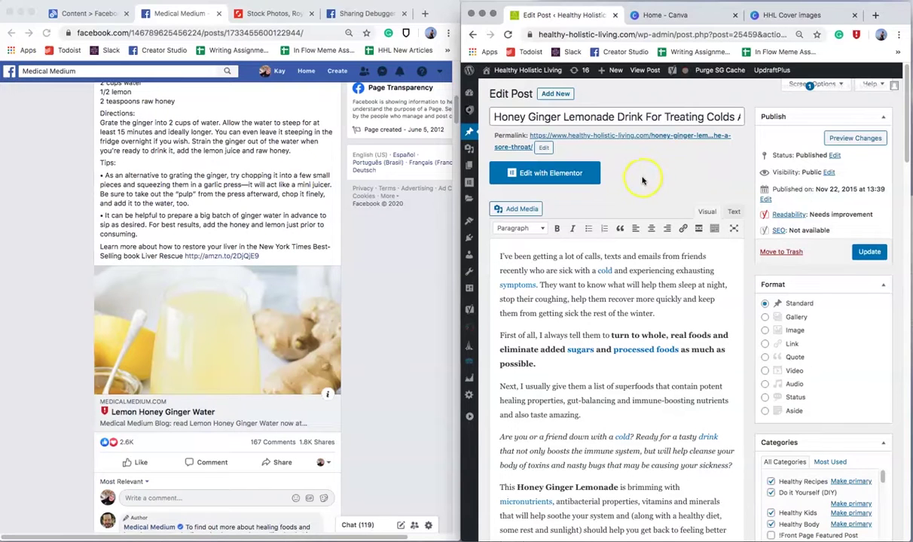
Step: Open the article's Facebook sharing settings in Yoast SEO
scroll(740, 170, "down", 20)
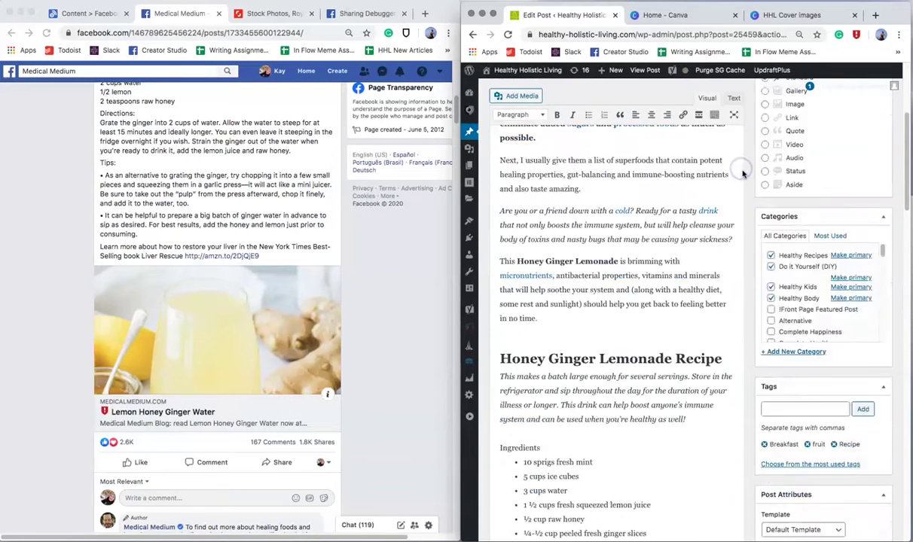
scroll(750, 316, "down", 10)
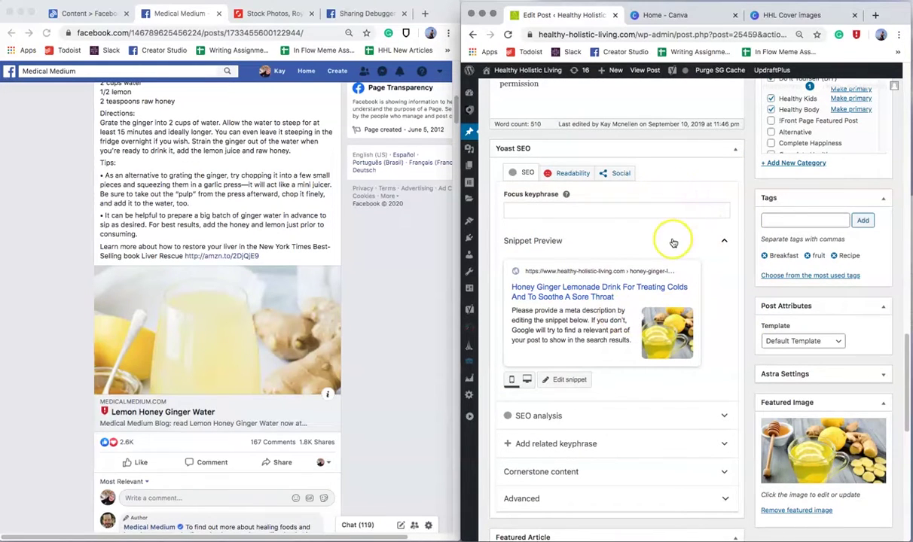
left_click(621, 172)
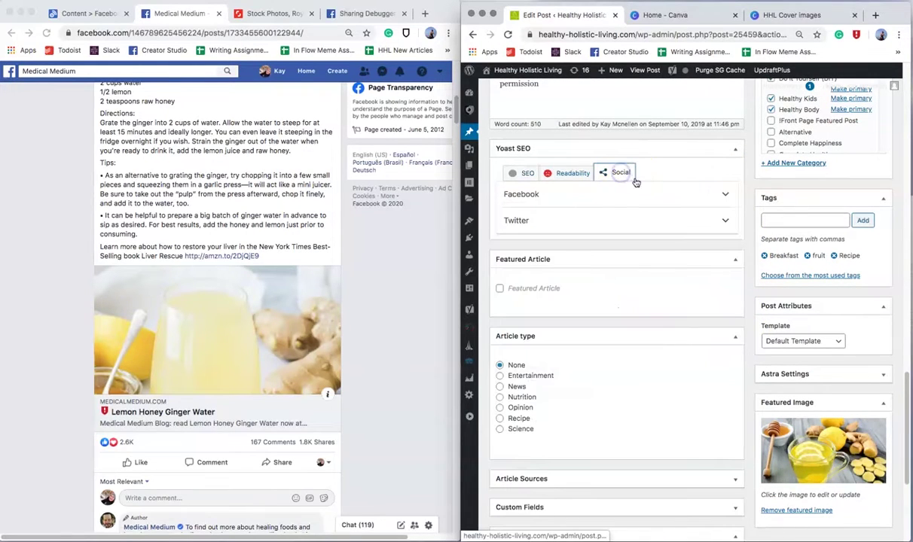
left_click(544, 195)
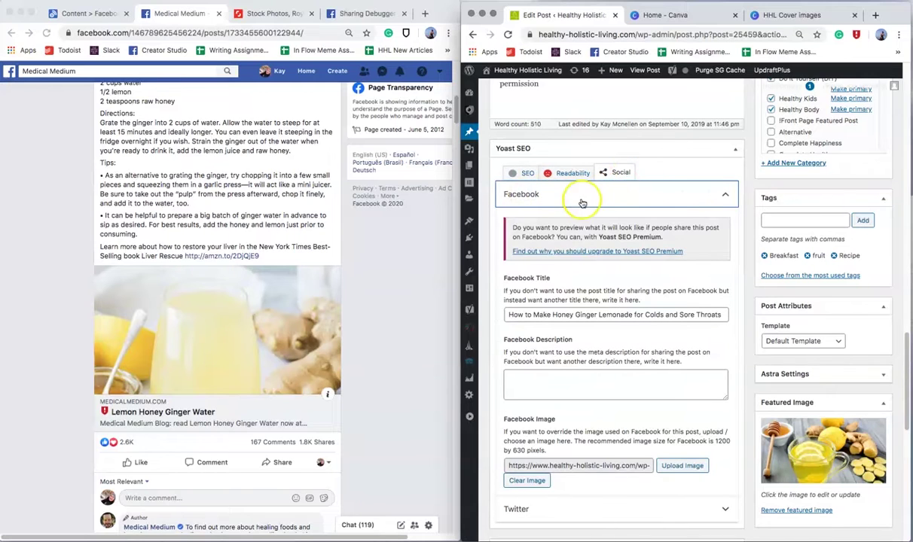
scroll(625, 294, "down", 2)
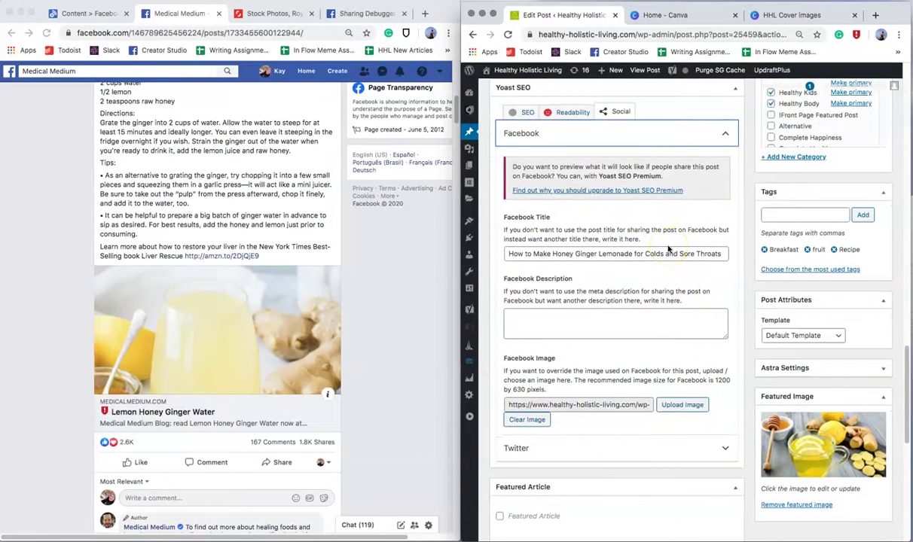
Step: Set the Facebook title to "Lemon Honey Ginger Water" and check it against the recipe's ingredients in the article
triple_click(635, 255)
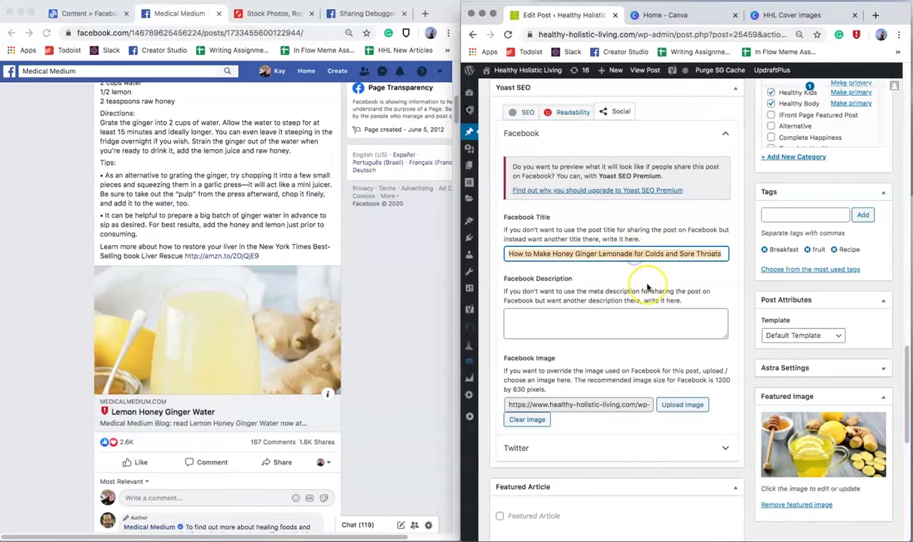
type("Lemon Honey Ginger Water")
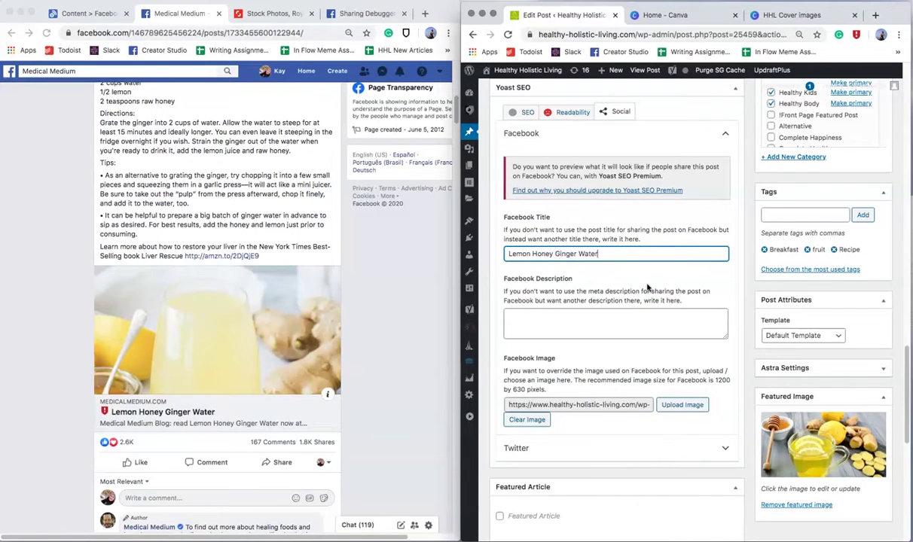
scroll(647, 287, "up", 15)
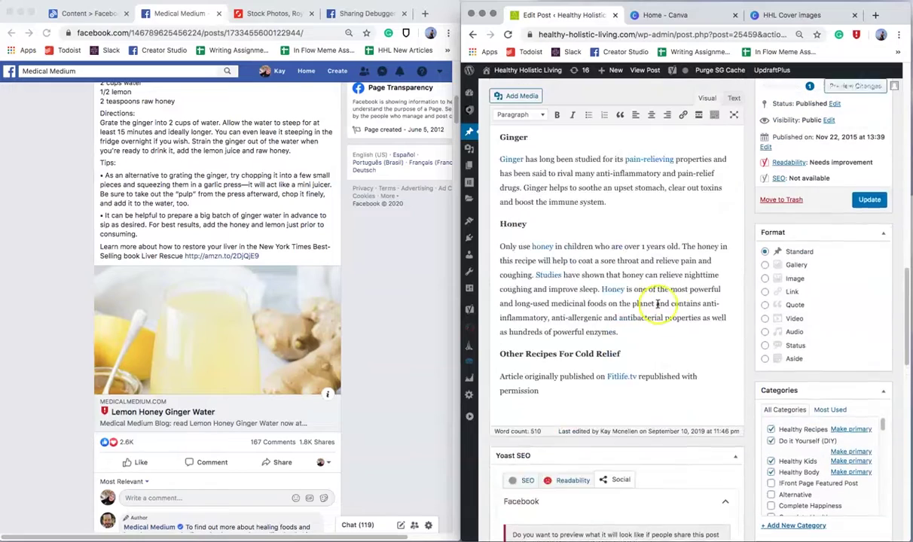
scroll(614, 315, "up", 4)
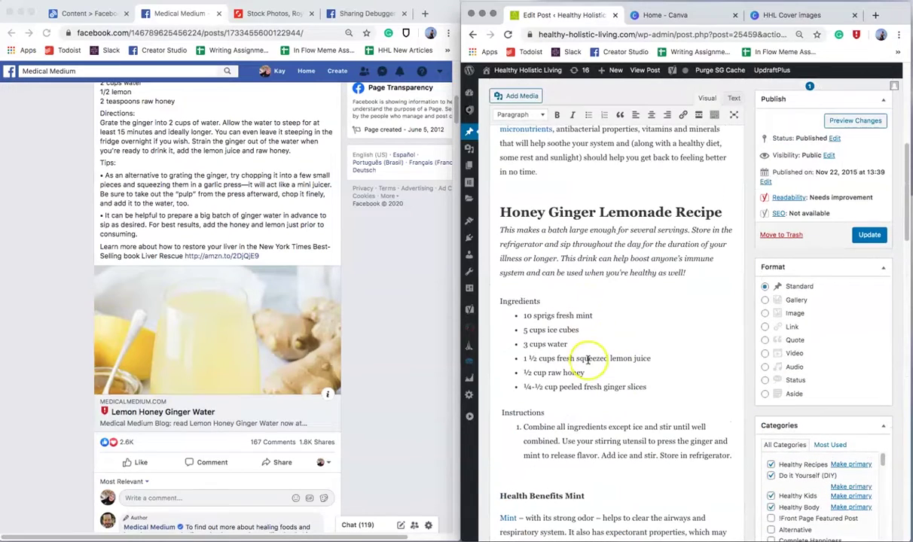
scroll(581, 301, "up", 10)
scroll(566, 317, "down", 6)
scroll(566, 318, "down", 10)
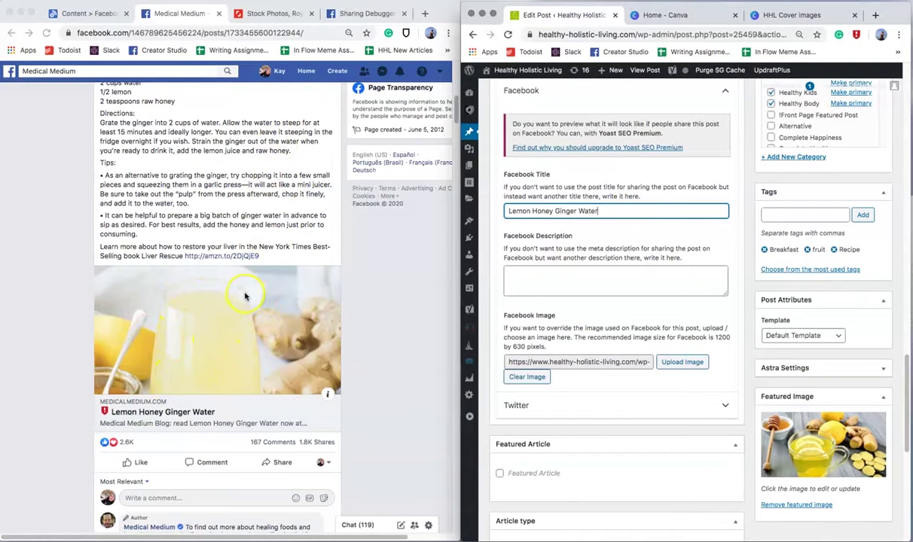
Step: Save the Facebook post's lemon honey ginger water photo to the Desktop as the JPEG safe_image
right_click(216, 323)
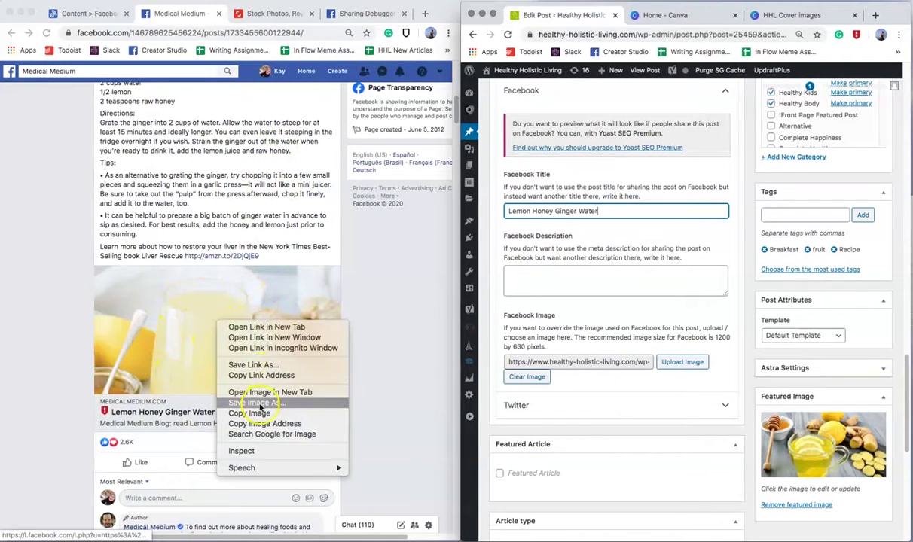
left_click(257, 378)
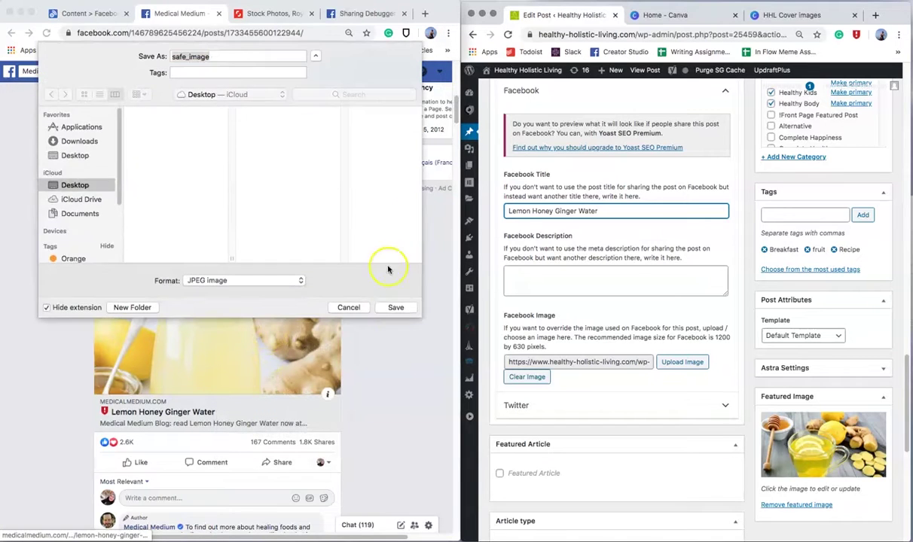
left_click(394, 306)
Step: Switch to Shutterstock, run a search by image with safe_image.jpeg and look through the similar photos
left_click(266, 13)
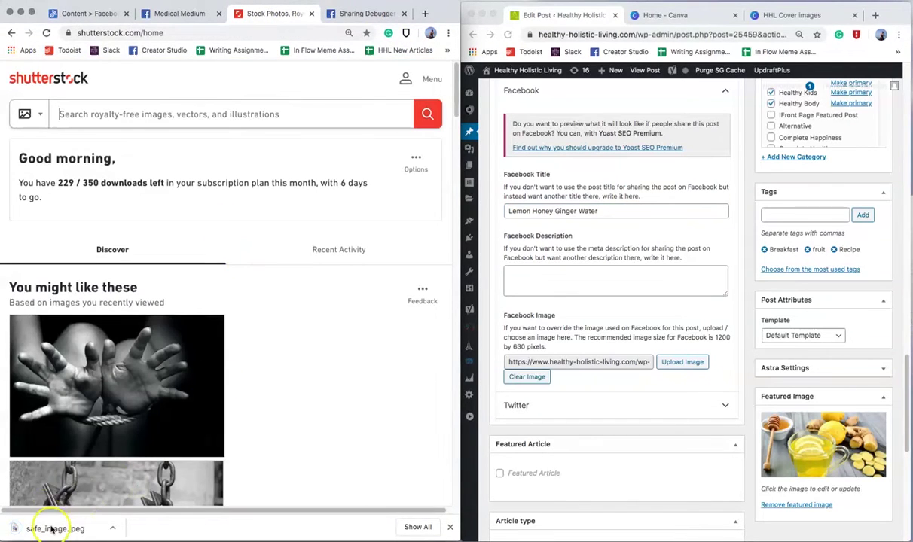
left_click_drag(47, 528, 218, 277)
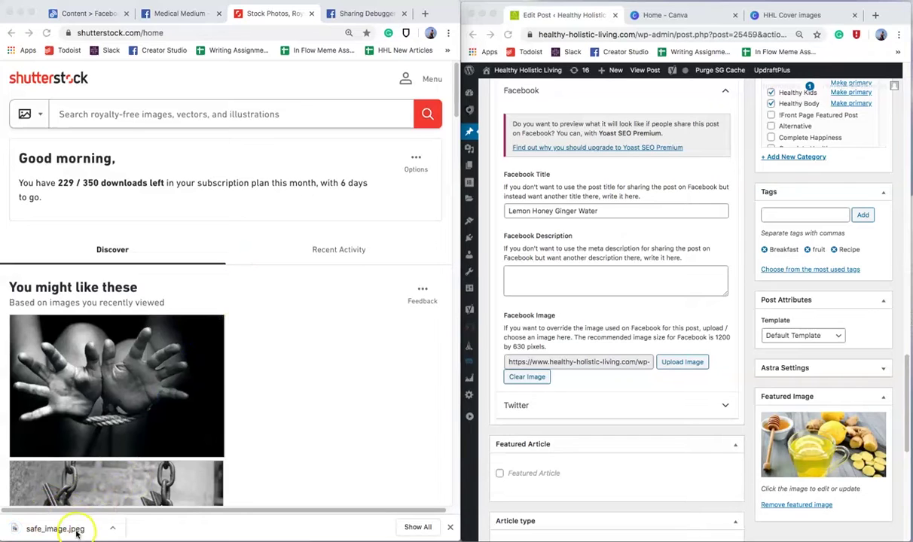
left_click_drag(78, 532, 218, 324)
left_click_drag(73, 532, 162, 486)
left_click_drag(829, 347, 194, 268)
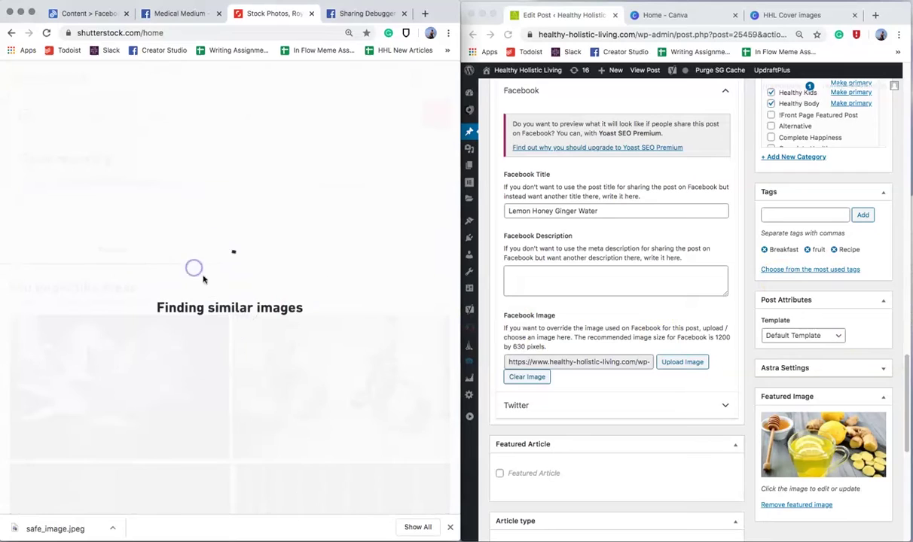
left_click(348, 322)
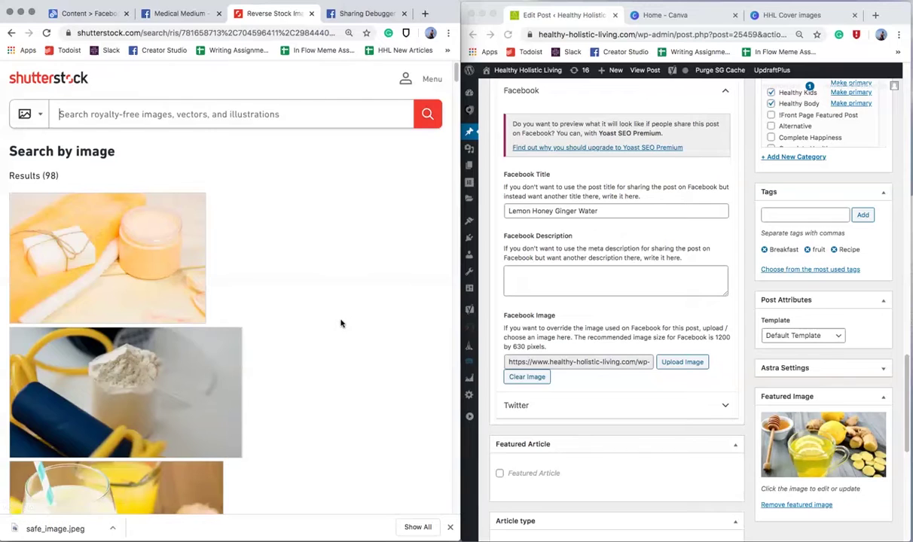
scroll(339, 322, "down", 3)
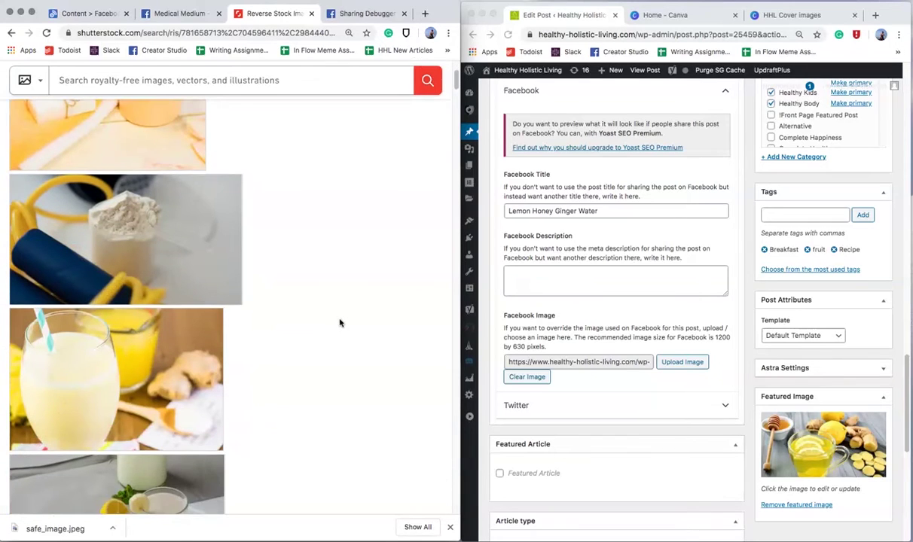
Step: Search Google for "free images" in a new browser tab
left_click(425, 15)
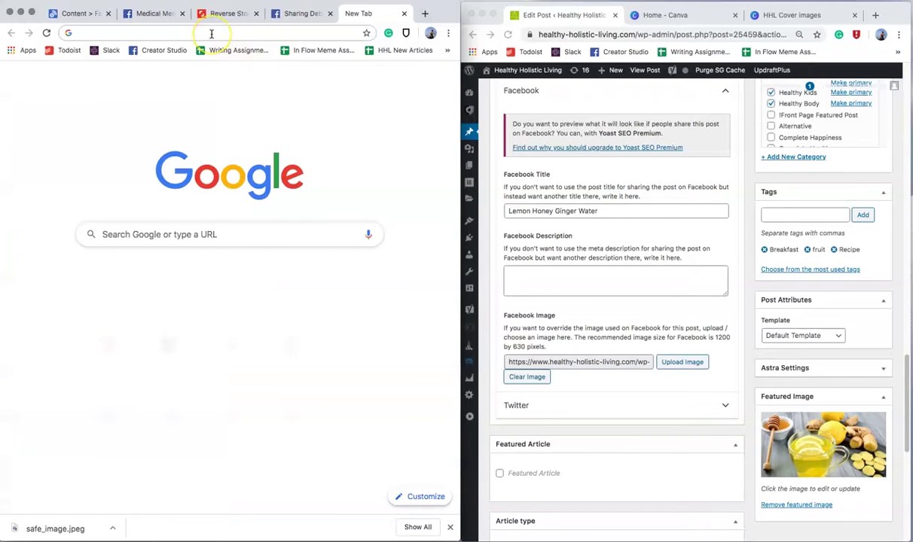
type("free images")
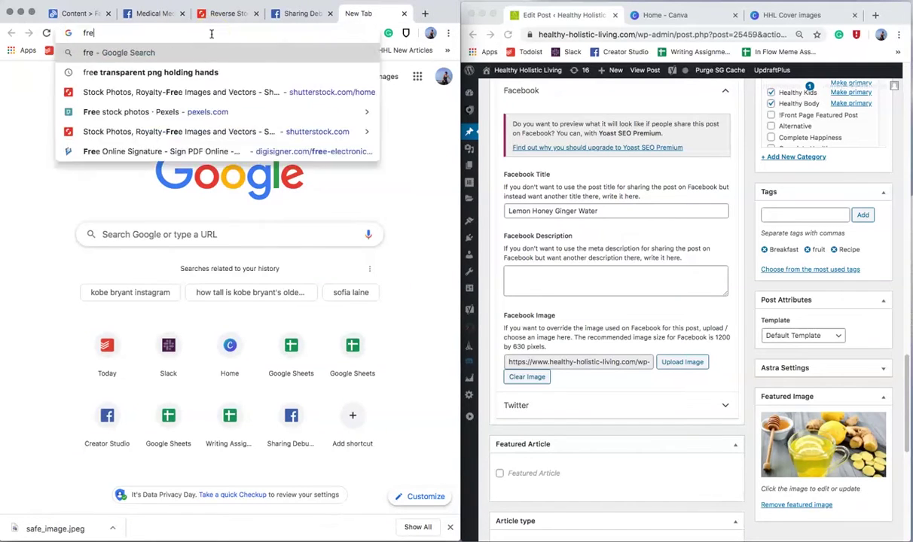
key("Return")
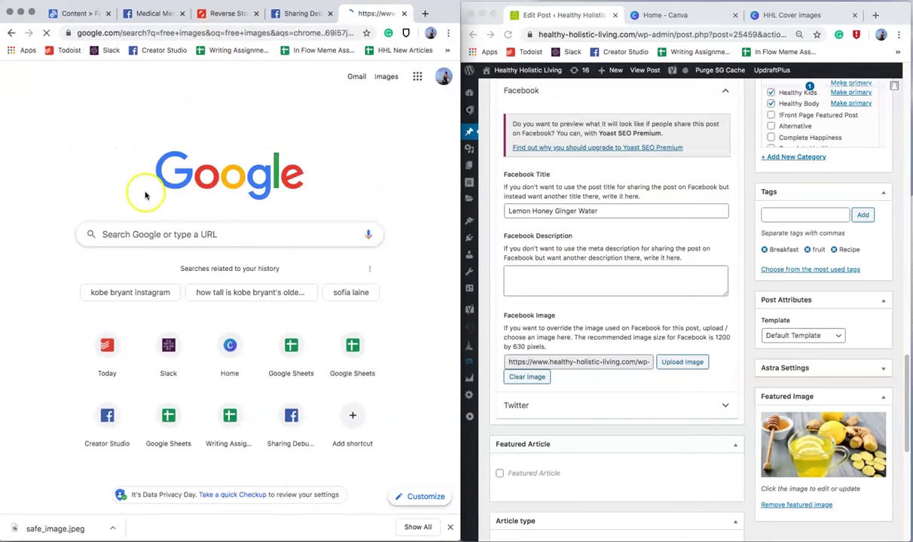
Step: Look through the Google results for free stock photo sites such as Pixabay, Unsplash and Pexels, and close that browser tab
scroll(155, 213, "down", 3)
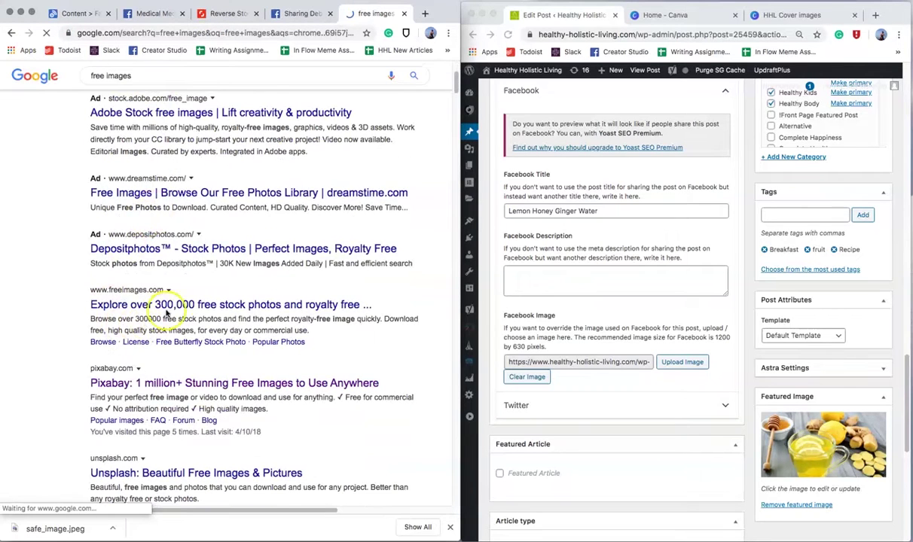
scroll(132, 304, "down", 2)
scroll(169, 383, "down", 2)
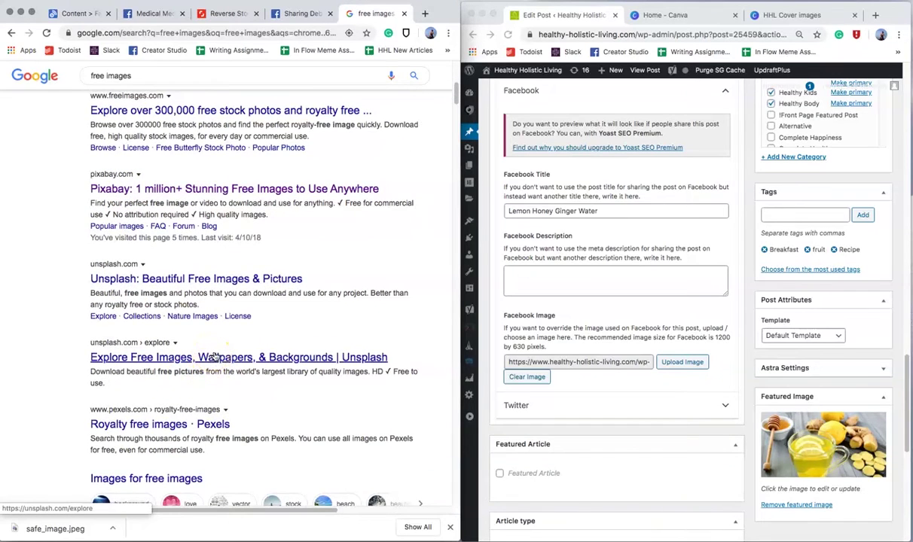
scroll(214, 357, "up", 7)
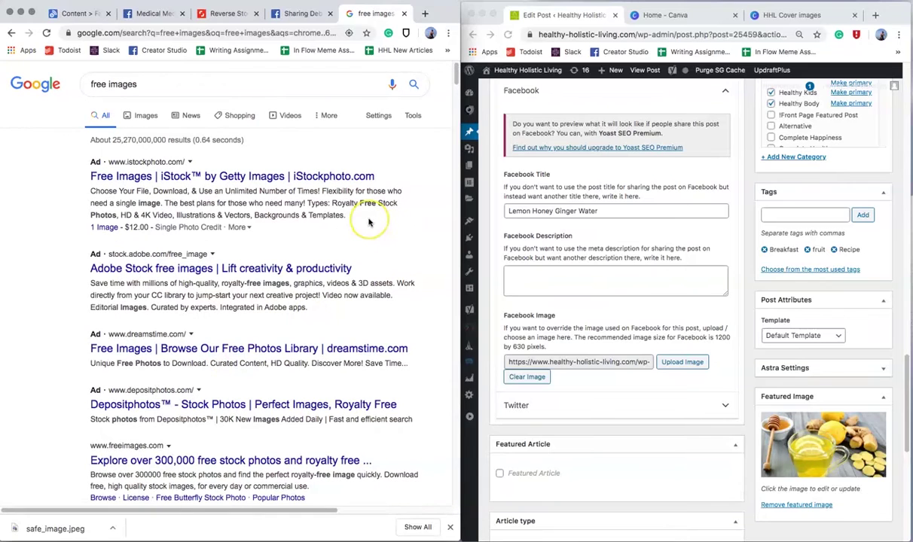
left_click(405, 14)
Step: Fill in Source #1 of the WordPress post's article sources with the note "Image" and the URL "Flicker/"
scroll(635, 338, "up", 10)
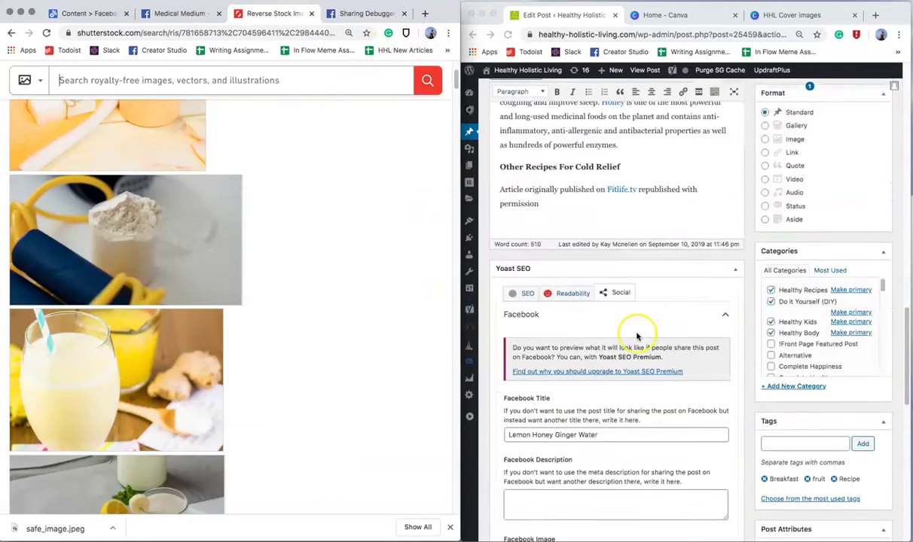
scroll(556, 320, "down", 10)
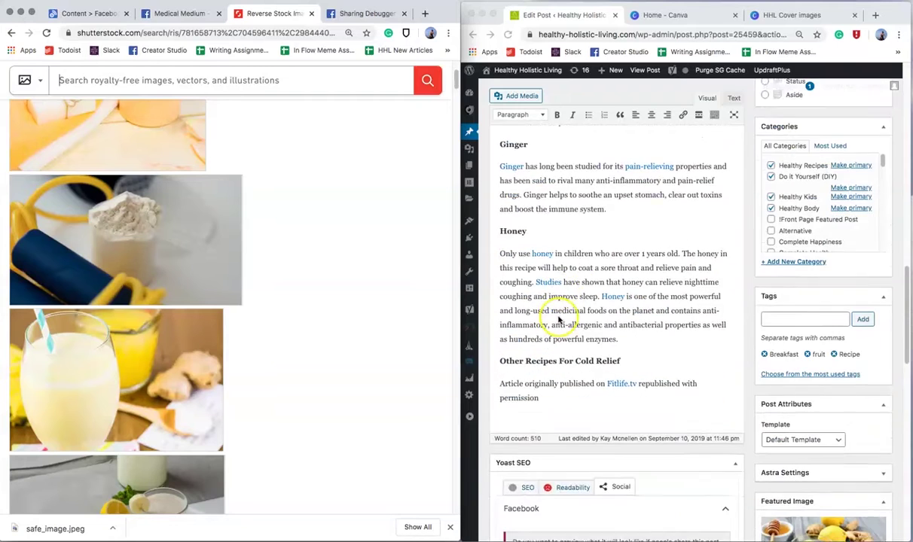
scroll(558, 321, "down", 10)
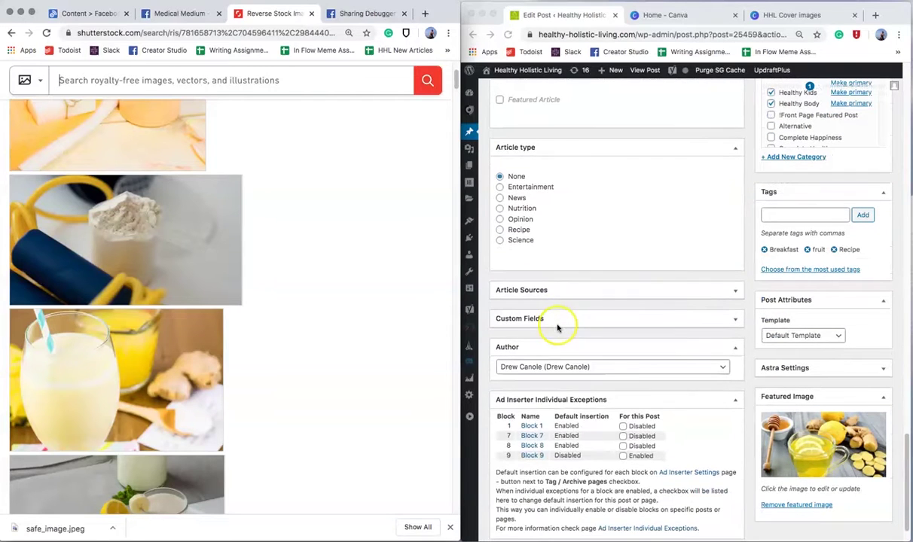
left_click(537, 292)
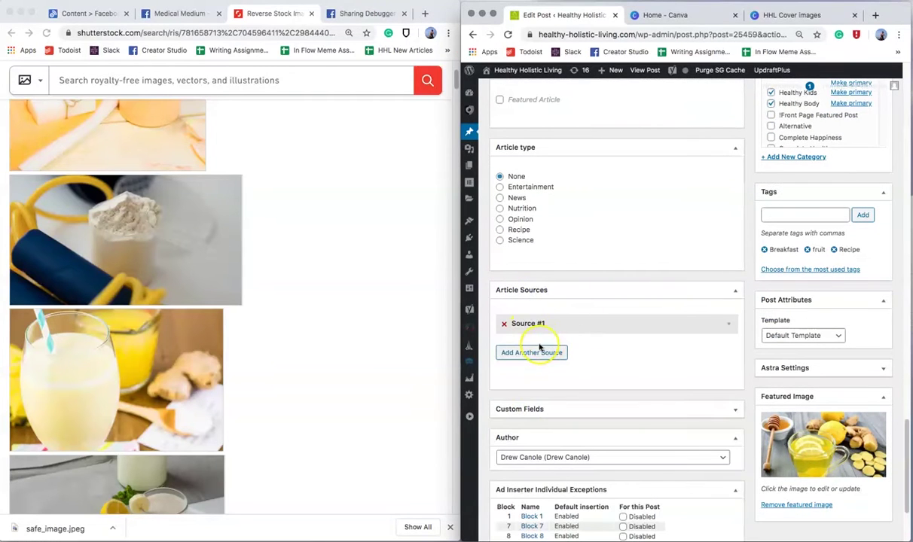
left_click(543, 325)
left_click(566, 361)
left_click(562, 404)
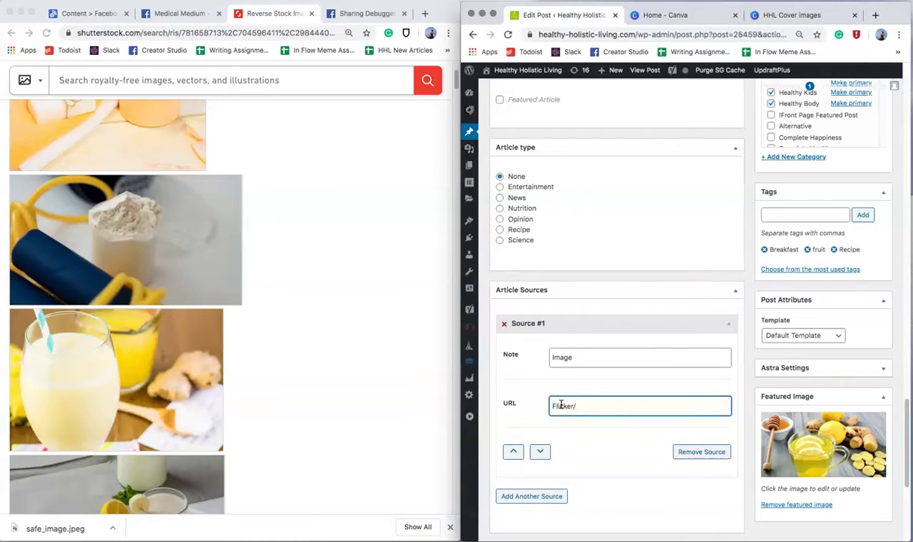
Step: Clear the note and URL of Source #1 and collapse the article sources section
left_click(609, 355)
left_click(731, 335)
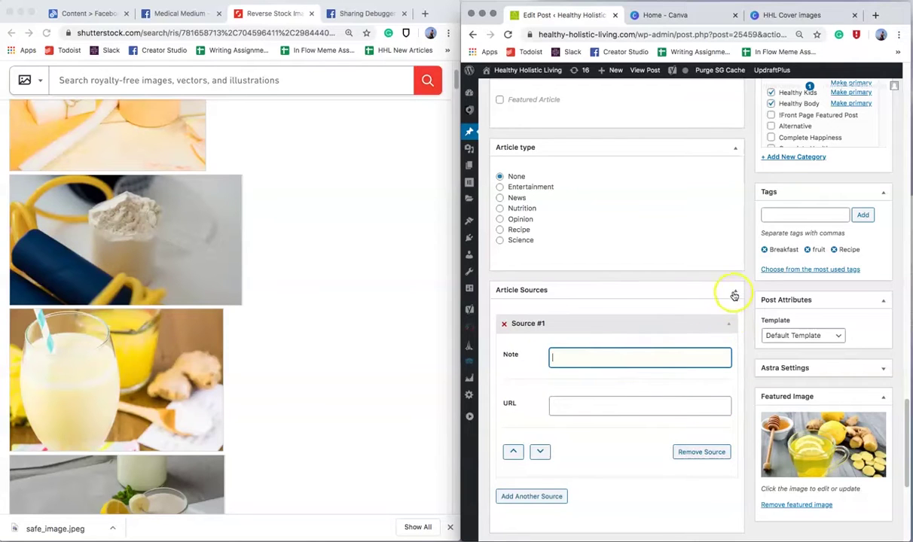
left_click(735, 295)
Step: Examine the similar photos in the Shutterstock image search results for one matching the lemon honey ginger water picture
scroll(247, 339, "down", 3)
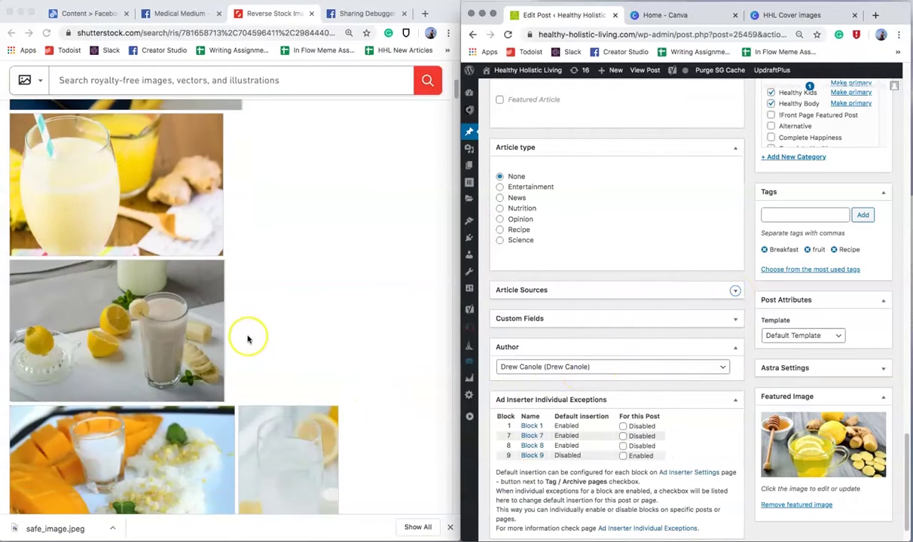
scroll(248, 339, "down", 5)
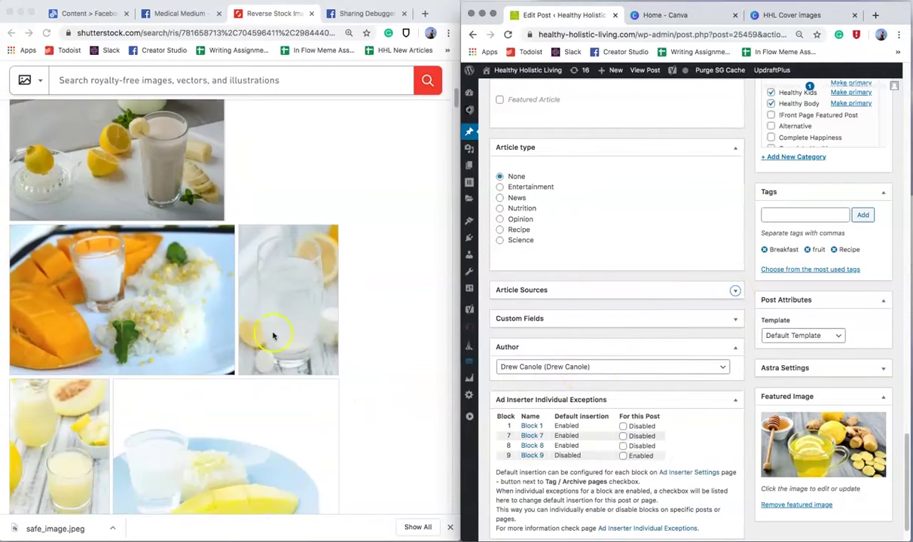
scroll(296, 337, "down", 3)
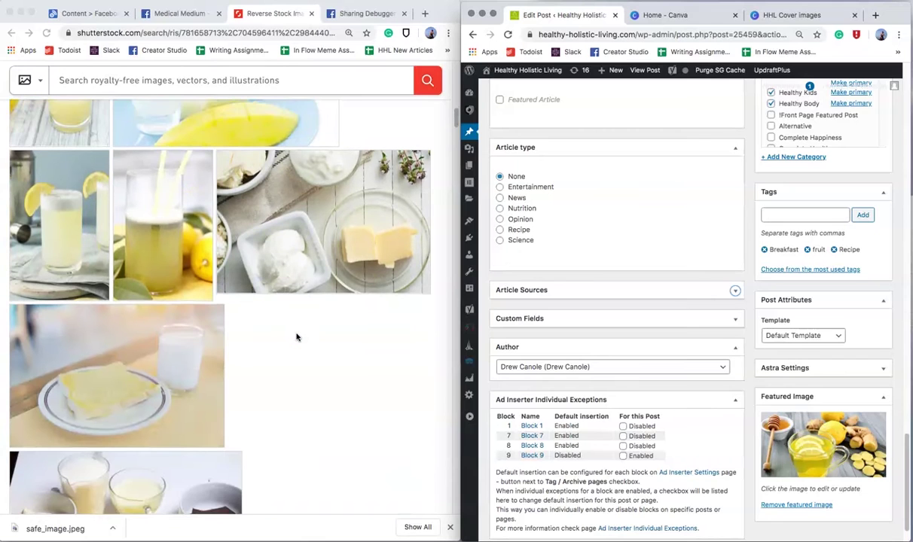
scroll(296, 337, "down", 5)
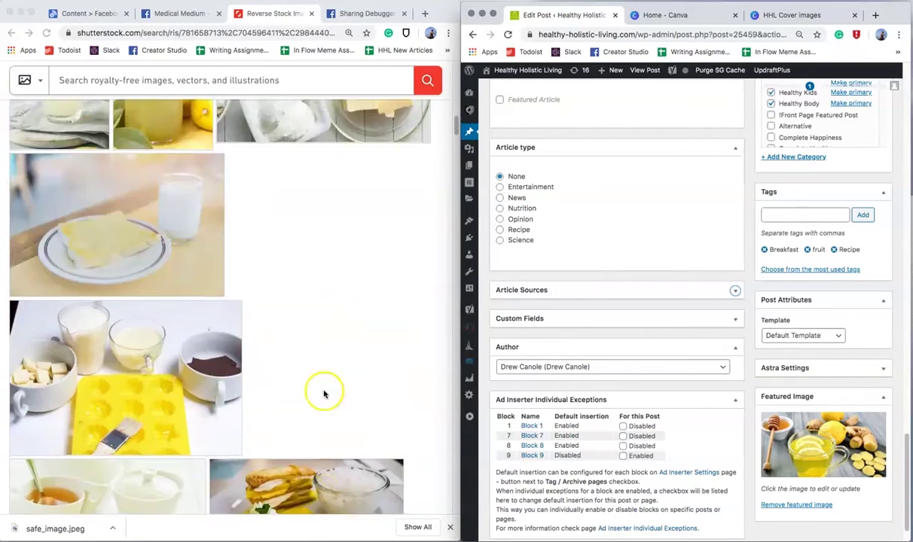
scroll(108, 342, "down", 5)
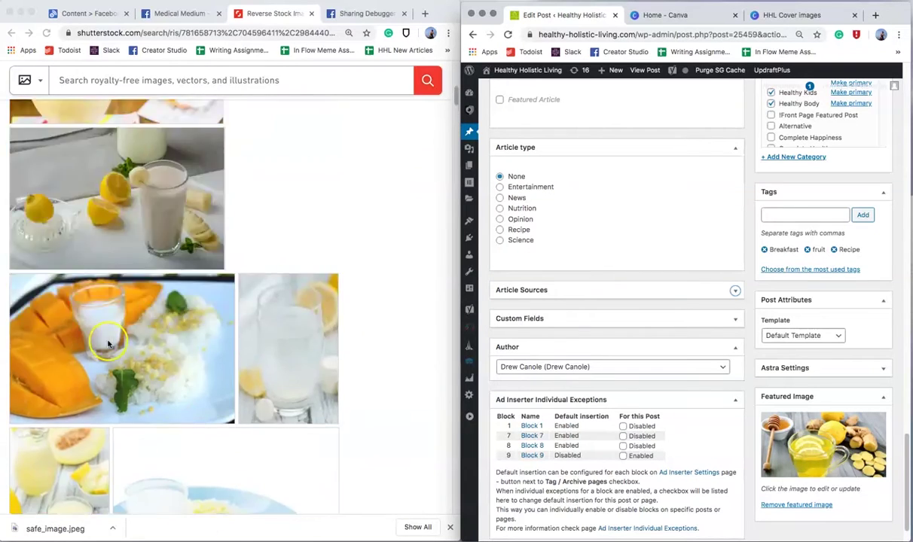
scroll(108, 342, "up", 10)
scroll(108, 343, "down", 8)
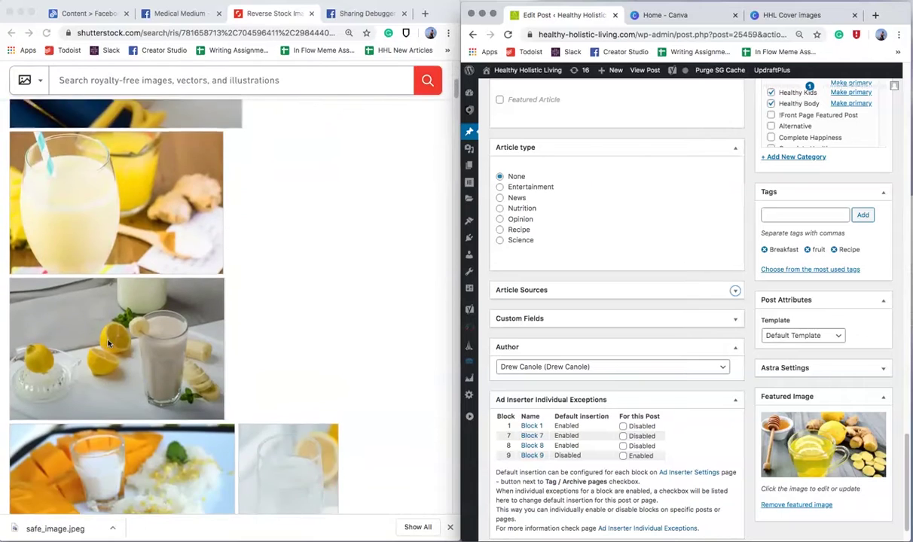
scroll(108, 342, "down", 6)
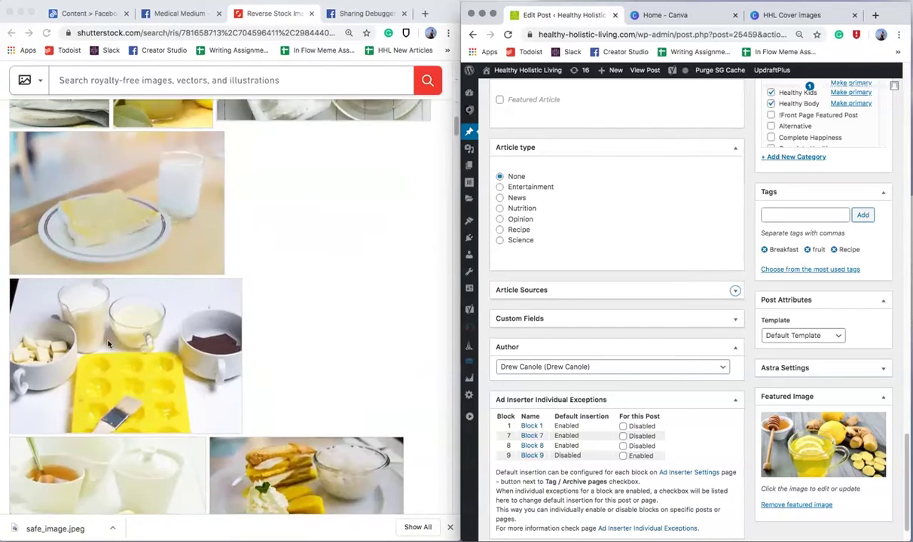
scroll(108, 343, "down", 6)
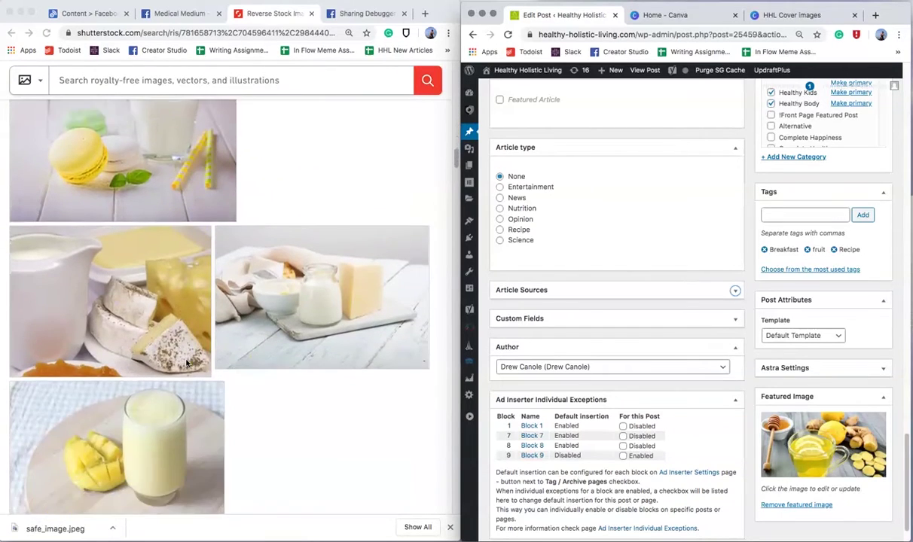
scroll(265, 352, "down", 8)
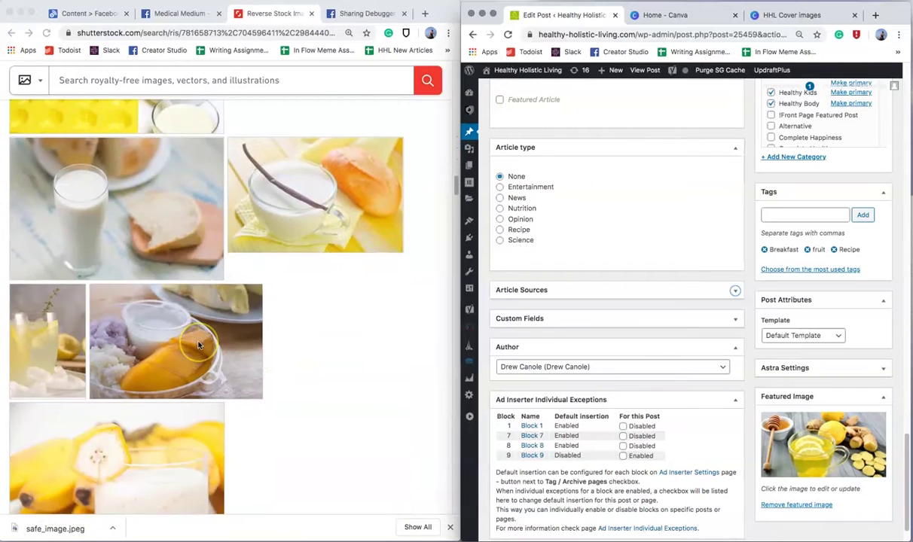
scroll(198, 345, "down", 5)
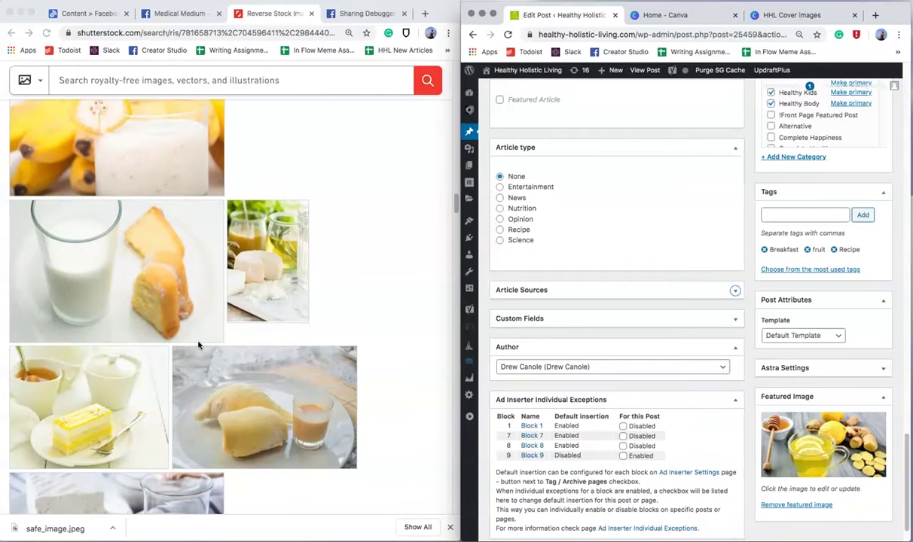
scroll(198, 345, "down", 10)
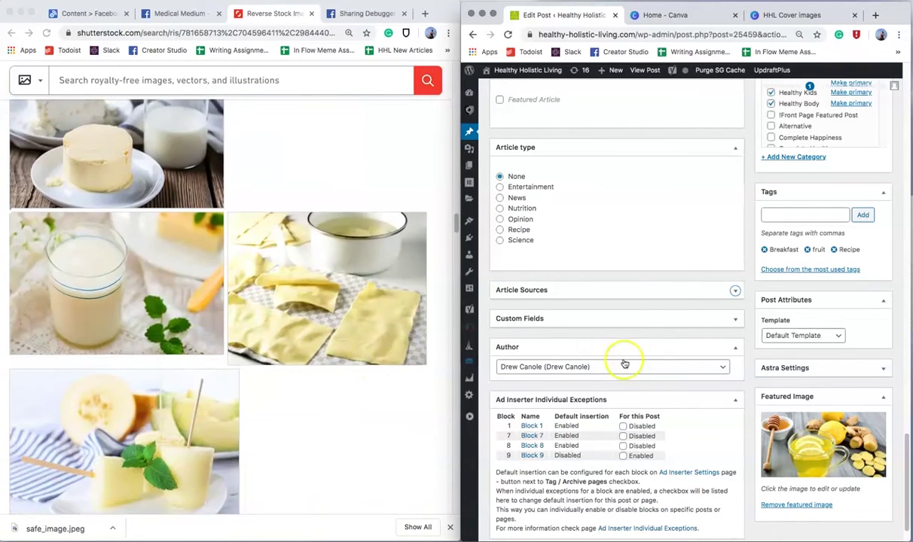
scroll(291, 332, "down", 10)
Step: Search Shutterstock for "Ginger tea" and check the Facebook post's photo again for comparison
left_click(203, 78)
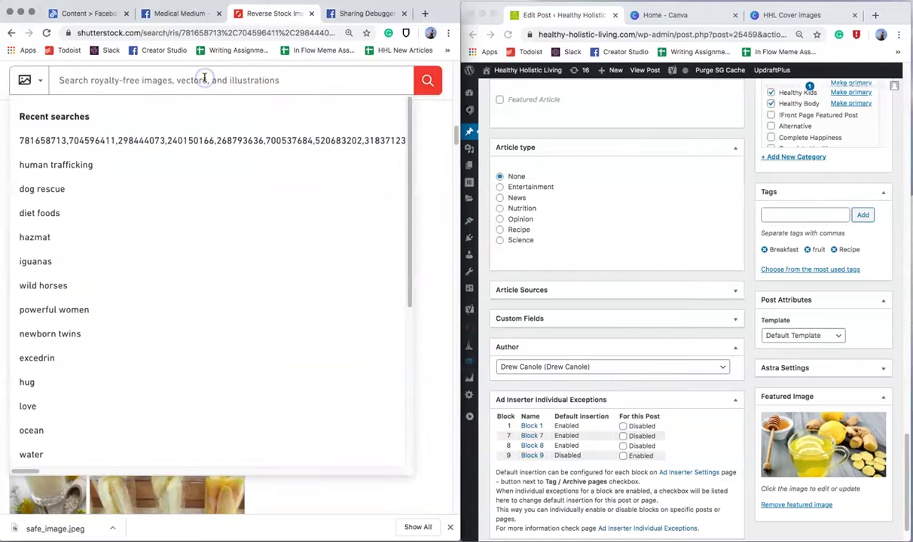
type("Ginger tea")
key("Return")
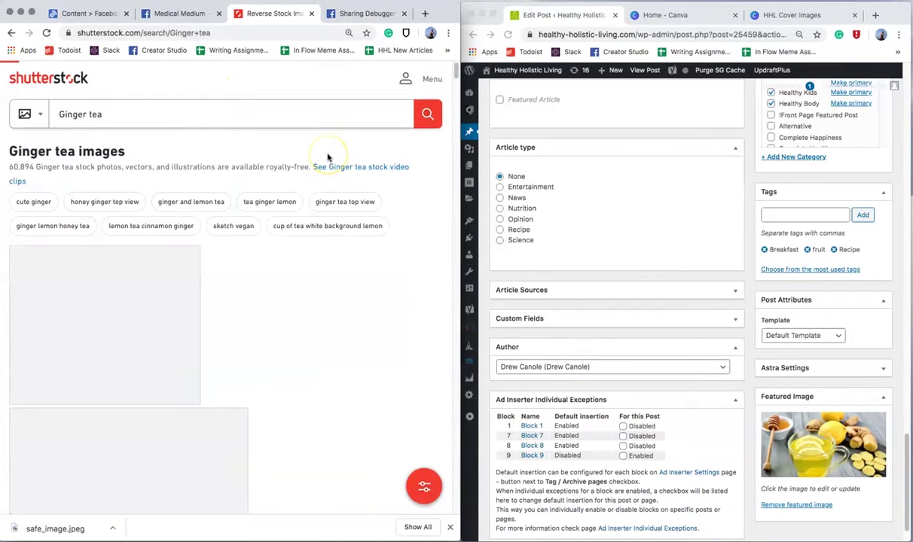
left_click(179, 13)
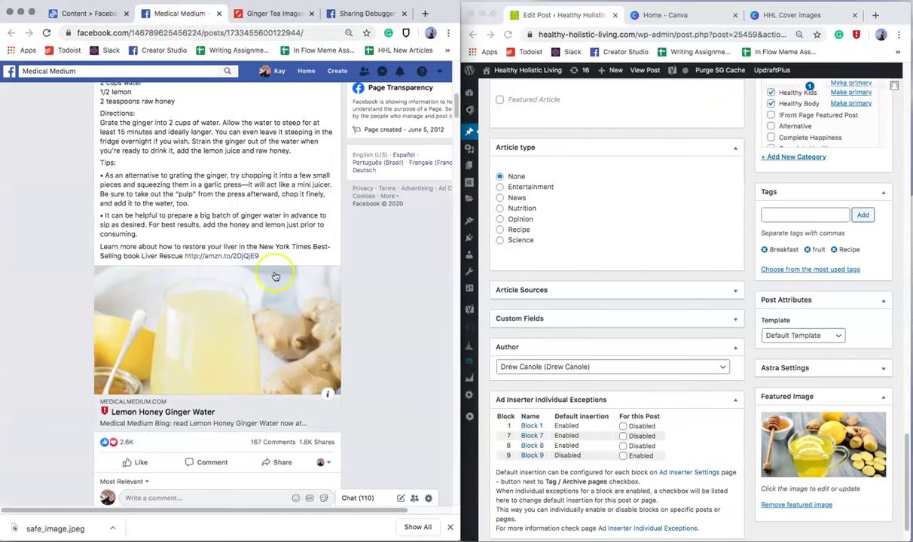
left_click(271, 14)
Step: Browse the ginger tea results and open the photo of a glass tea cup beside ginger root on a grey background
scroll(241, 162, "down", 5)
scroll(251, 174, "down", 5)
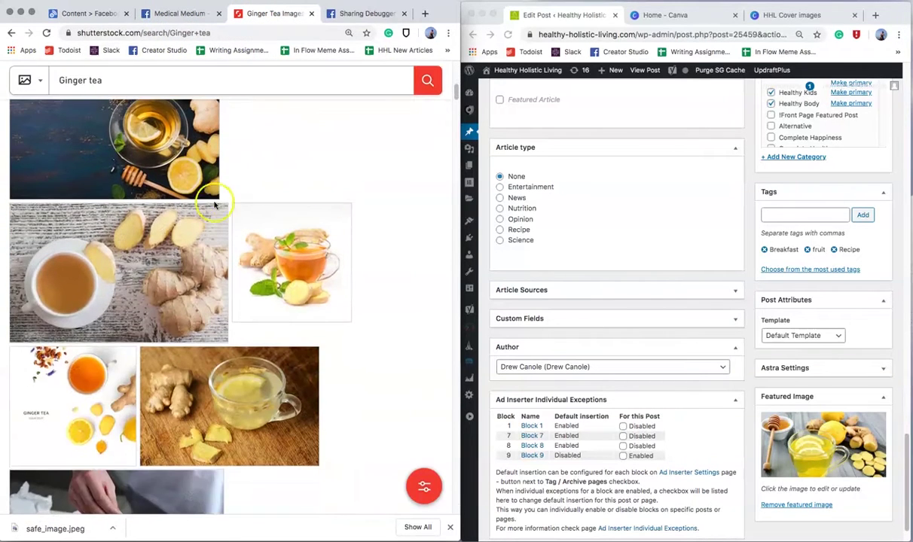
scroll(271, 149, "down", 4)
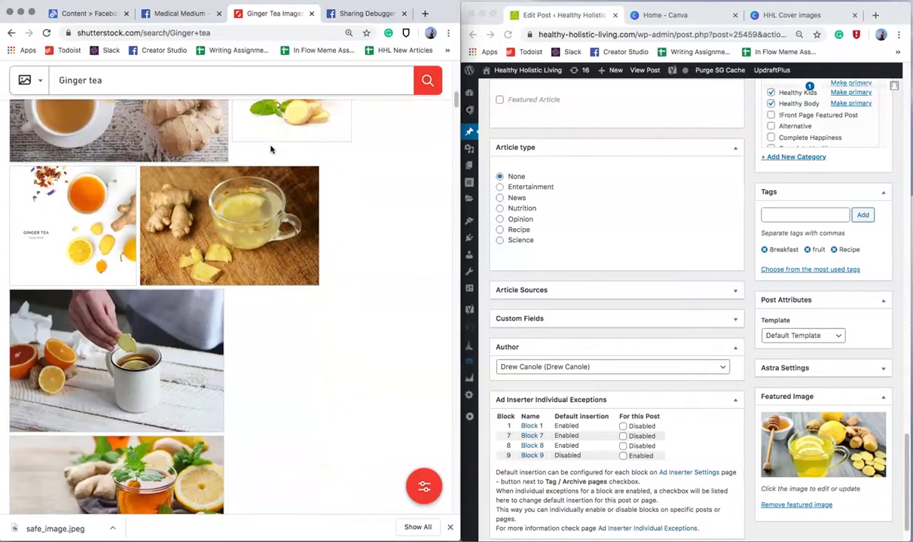
scroll(271, 149, "down", 10)
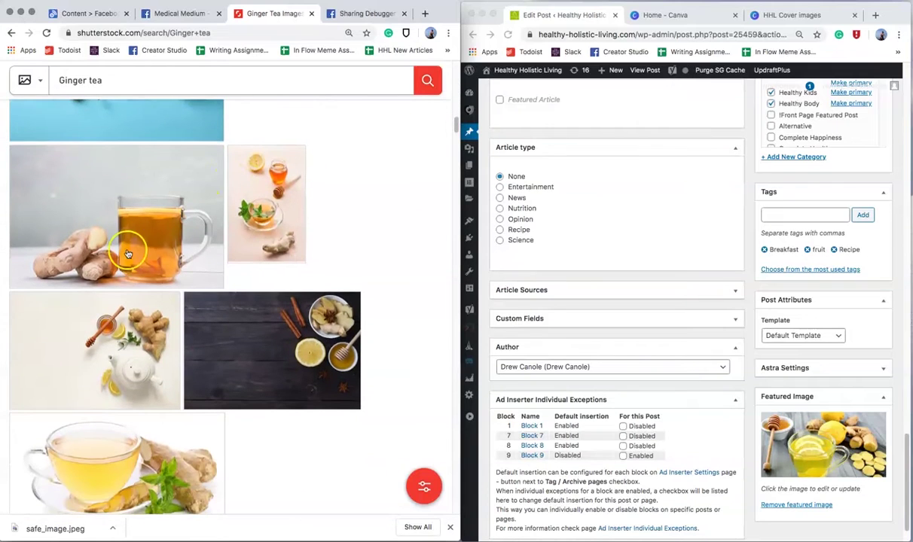
left_click(127, 255)
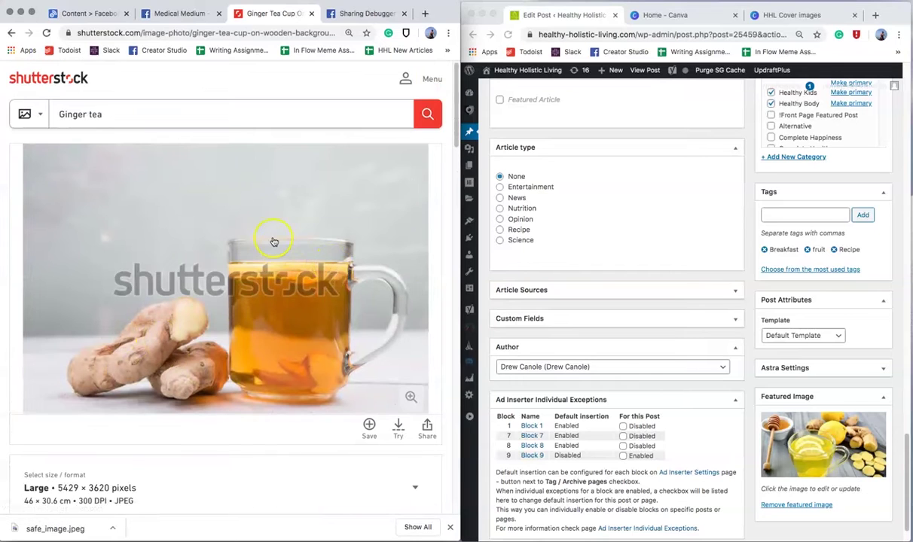
Step: Download the ginger tea cup photo as a Large JPEG with the 1-Year Subscription, Standard License
scroll(155, 360, "down", 5)
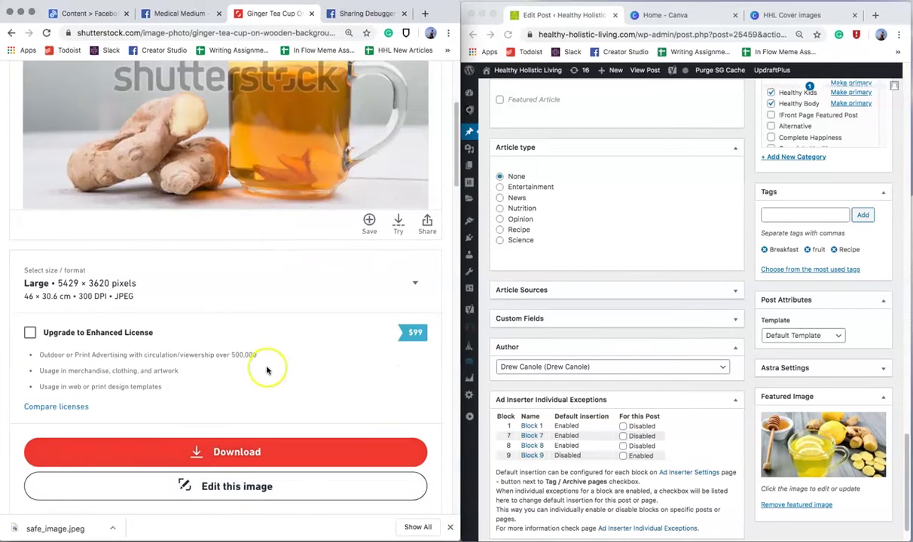
left_click(263, 452)
left_click(353, 367)
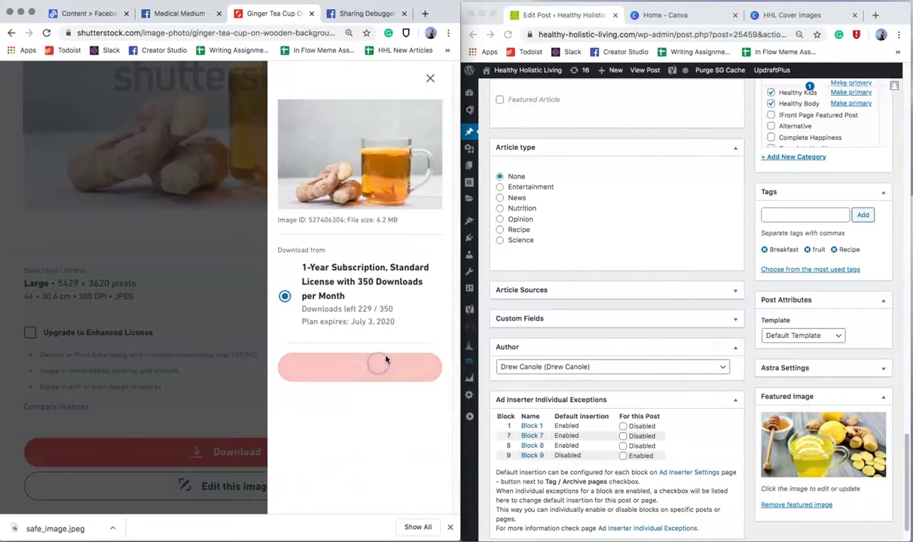
Step: Switch to the HHL Cover images design in Canva and add the downloaded Shutterstock ginger tea photo to its uploads
left_click(759, 15)
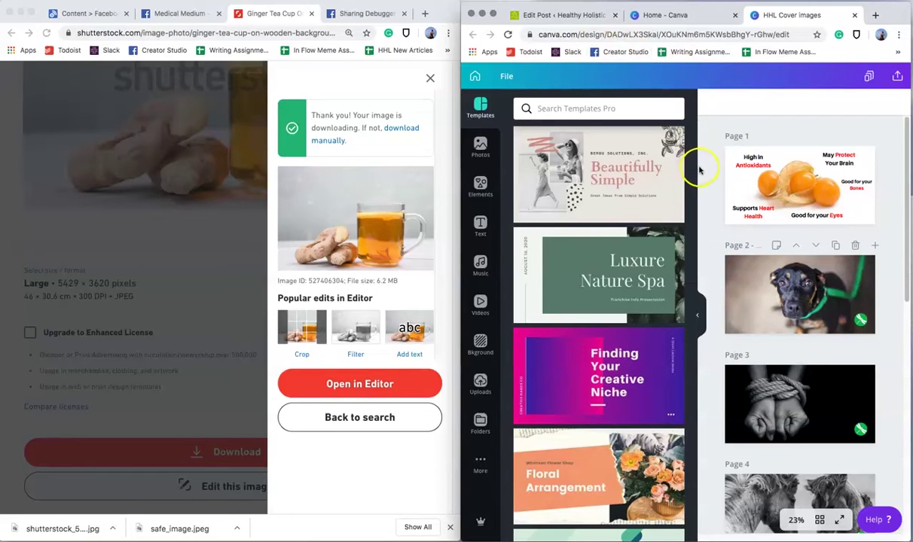
left_click_drag(67, 527, 572, 407)
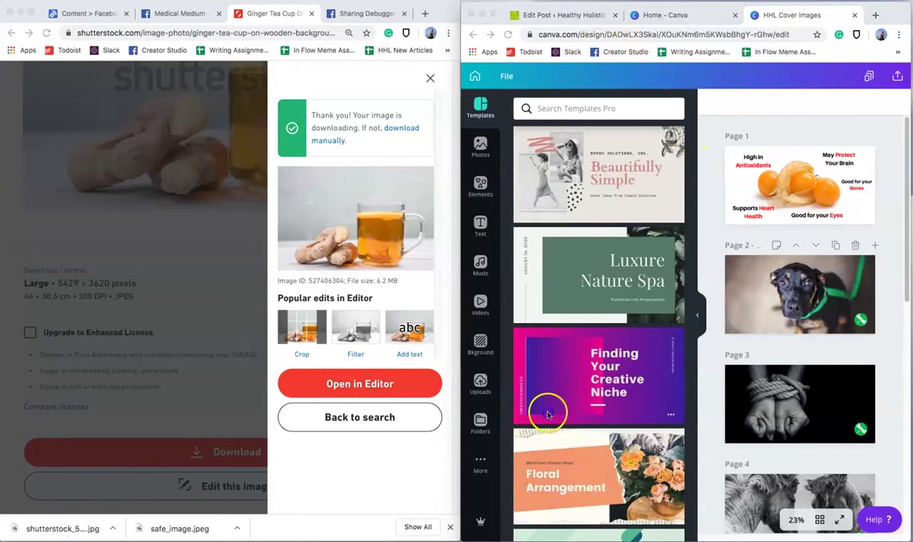
left_click_drag(73, 534, 553, 359)
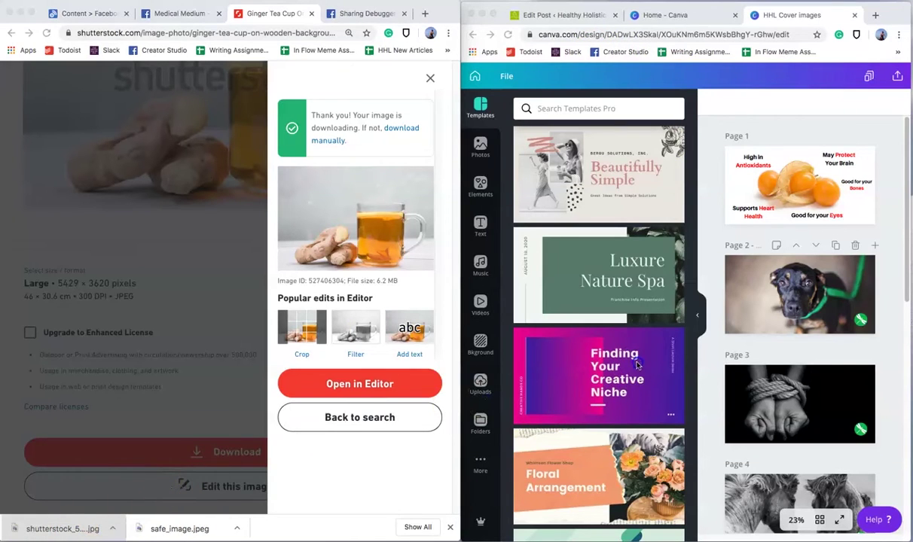
left_click_drag(636, 366, 473, 383)
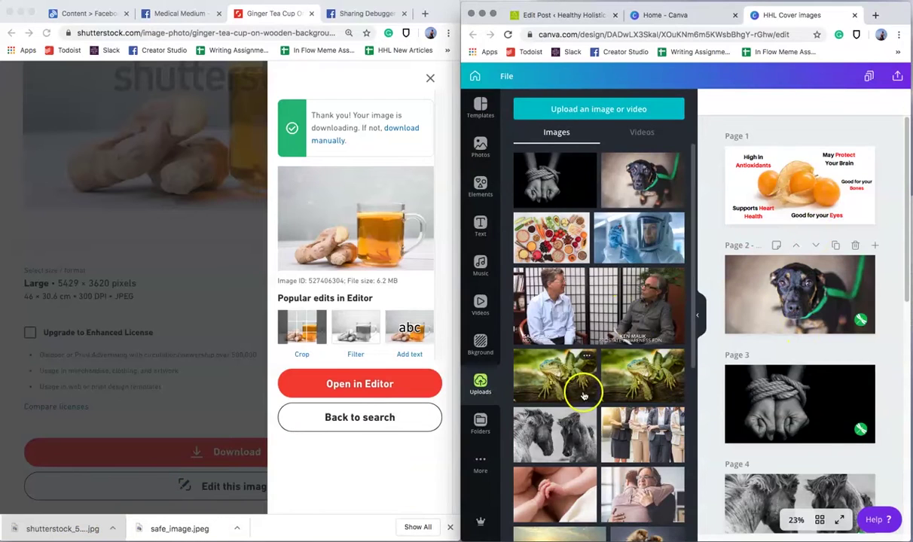
scroll(584, 387, "down", 5)
scroll(754, 437, "down", 2)
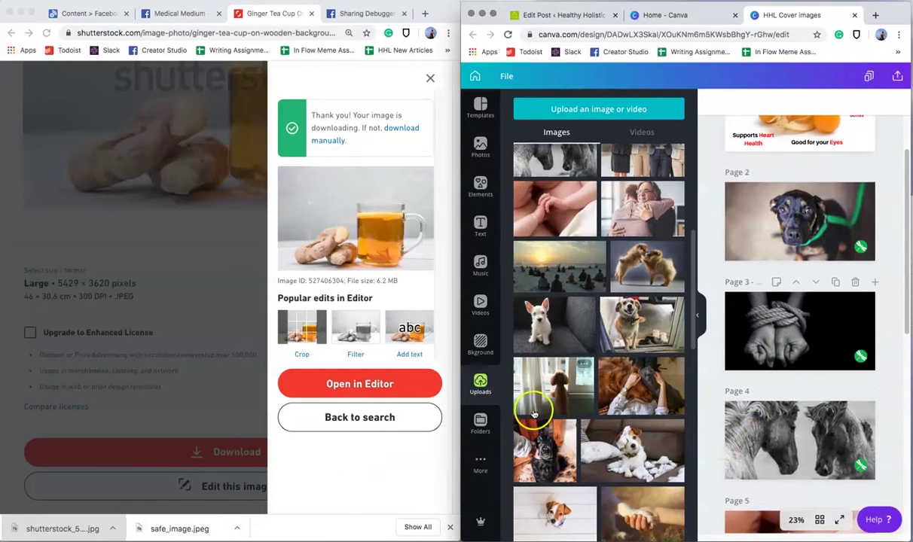
left_click_drag(57, 526, 437, 396)
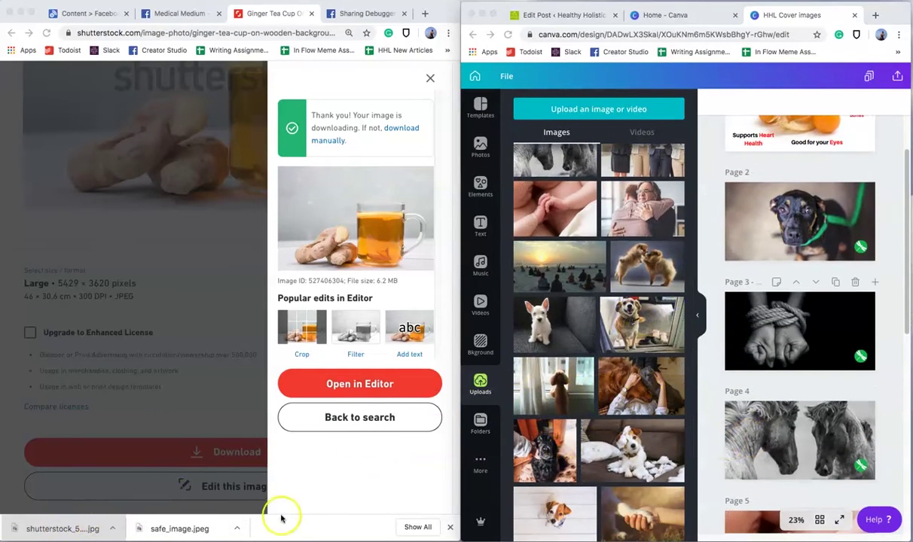
left_click_drag(455, 533, 439, 505)
left_click_drag(89, 500, 616, 363)
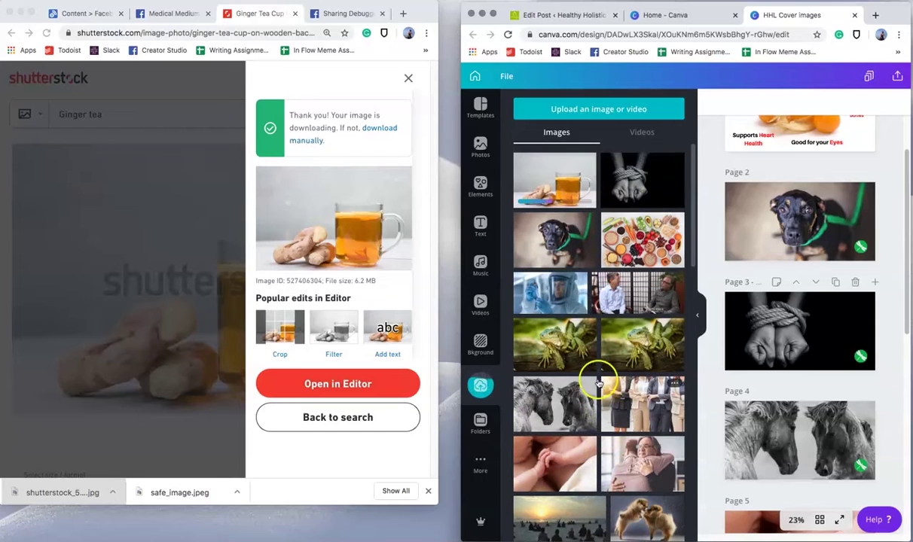
Step: Replace the dog photo on page 2 with the uploaded ginger tea photo, filling the whole page
left_click(776, 220)
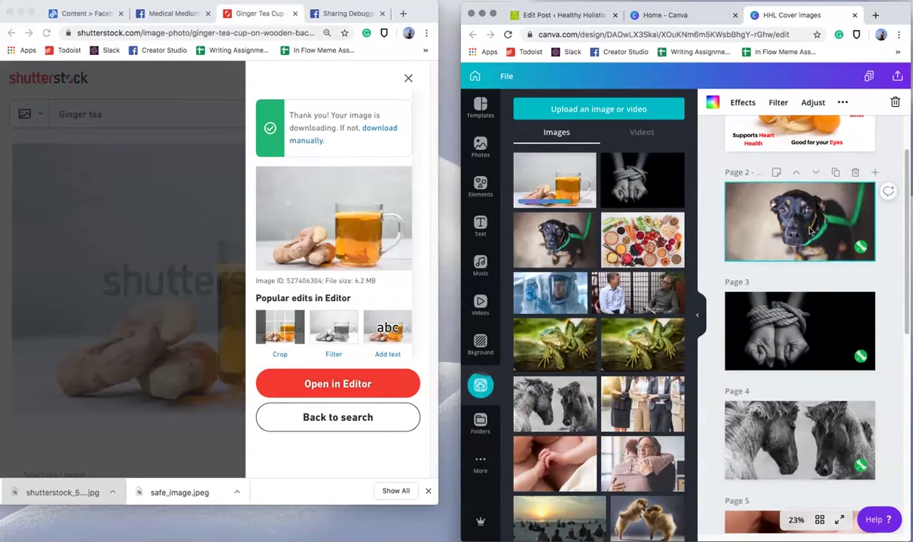
key("Delete")
left_click(528, 175)
left_click_drag(836, 250, 883, 266)
left_click_drag(806, 226, 806, 203)
Step: Remove the green logo from the corner of the ginger tea page
left_click(882, 232)
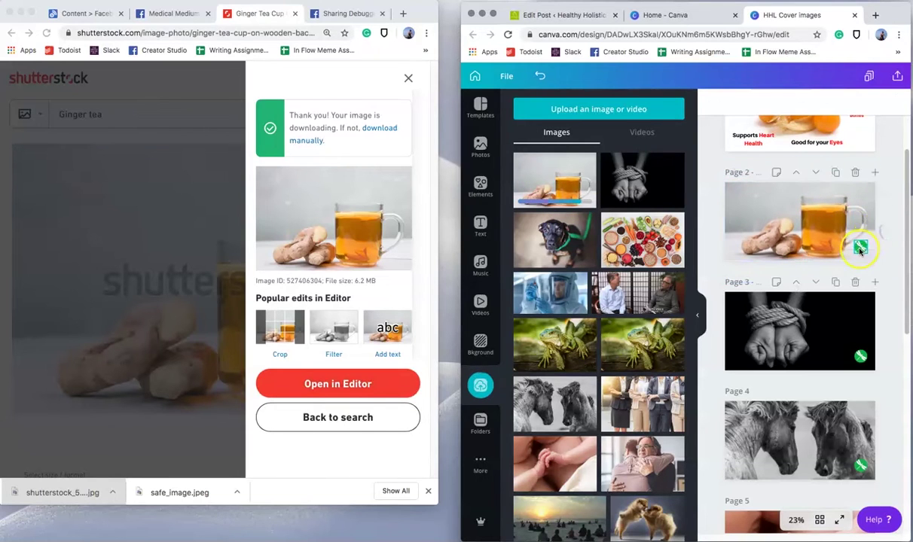
left_click(814, 232)
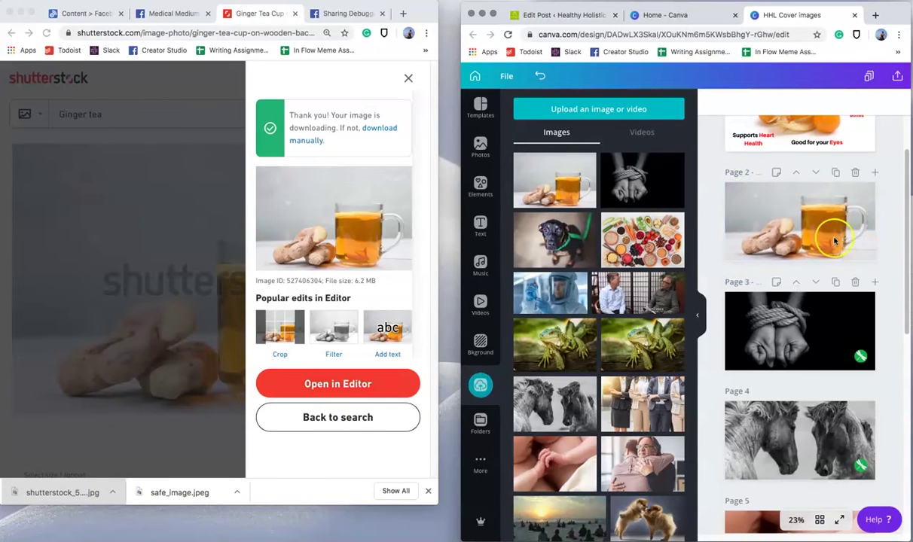
key("Escape")
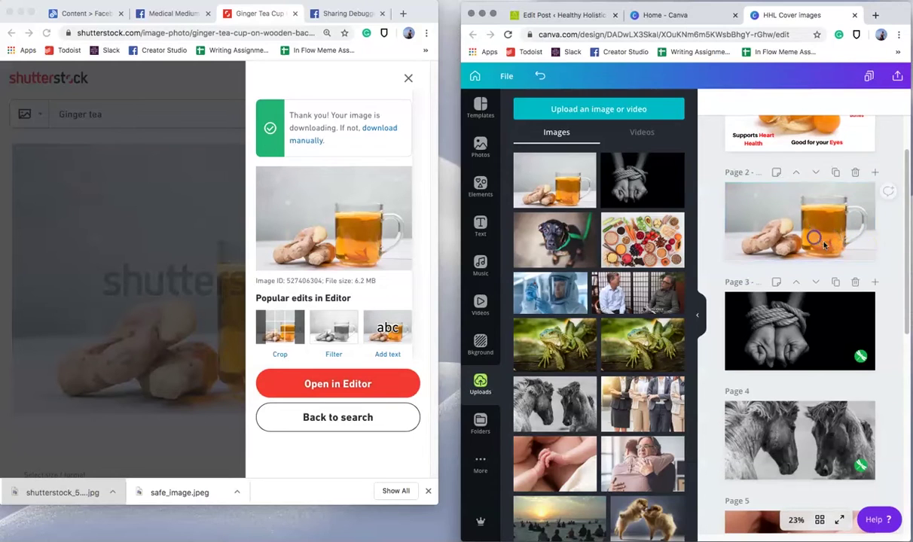
Step: Adjust the crop of the ginger tea photo on page 2, enlarging it slightly within its frame
left_click(870, 258)
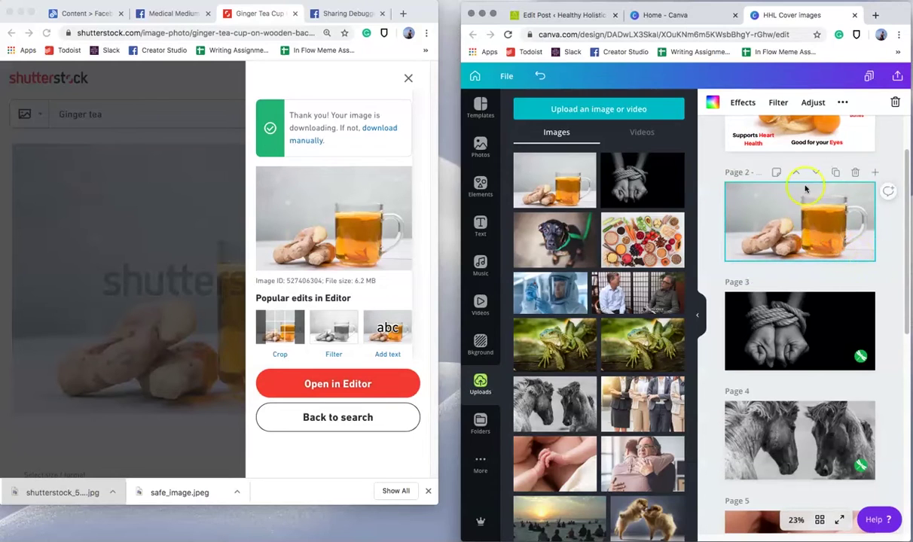
left_click(843, 102)
left_click(733, 127)
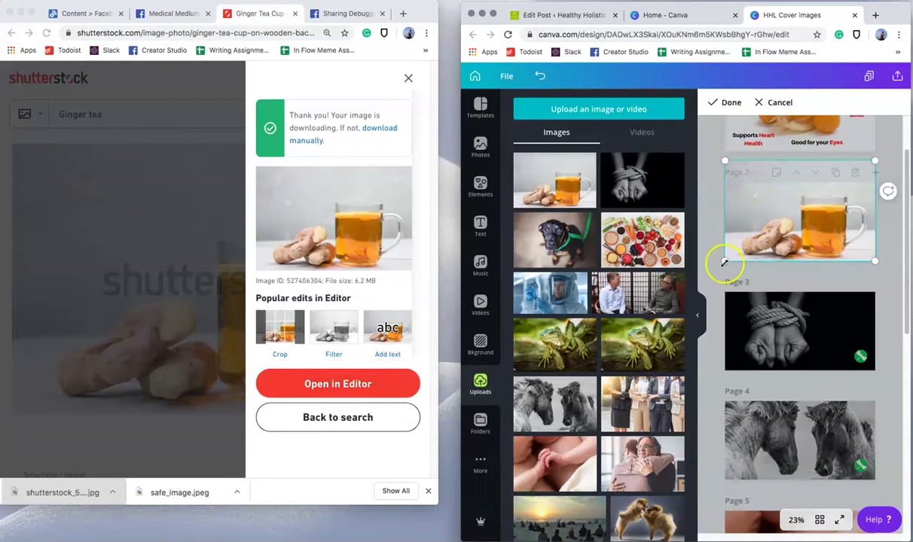
left_click_drag(720, 270, 721, 265)
left_click(848, 238)
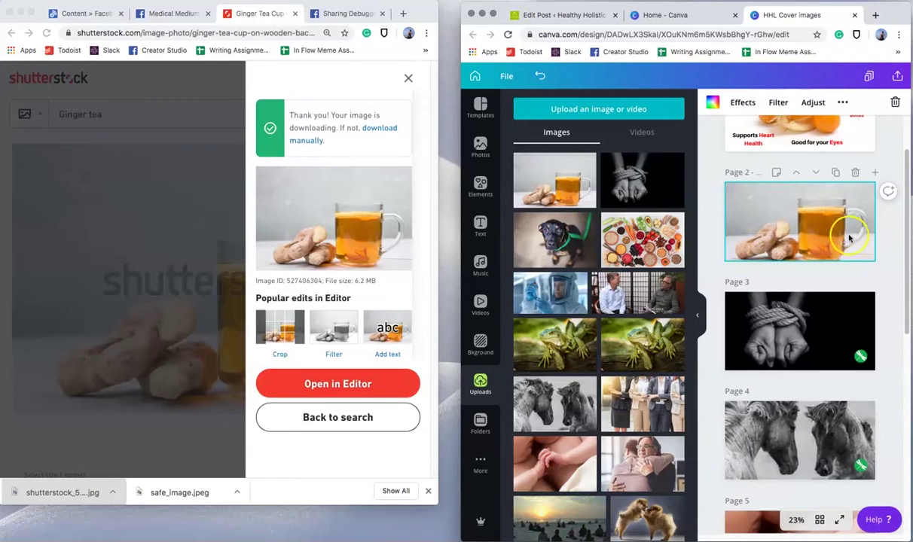
Step: Download only page 2 of the design as a JPG
left_click(897, 77)
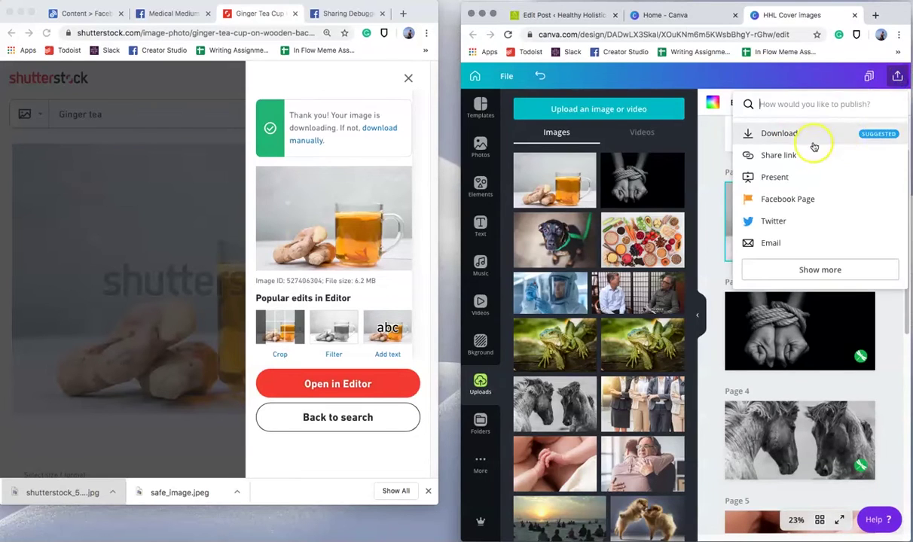
left_click(811, 134)
left_click(784, 152)
left_click(772, 179)
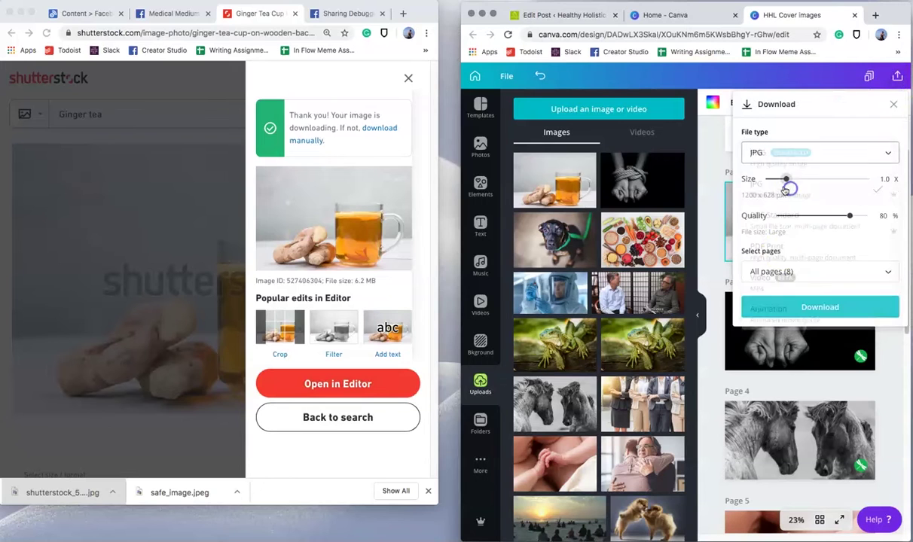
left_click(803, 271)
left_click(786, 364)
left_click(816, 443)
left_click(828, 307)
Step: Return to the WordPress post and upload the downloaded HHL Cover image as its Yoast Facebook image
left_click(563, 15)
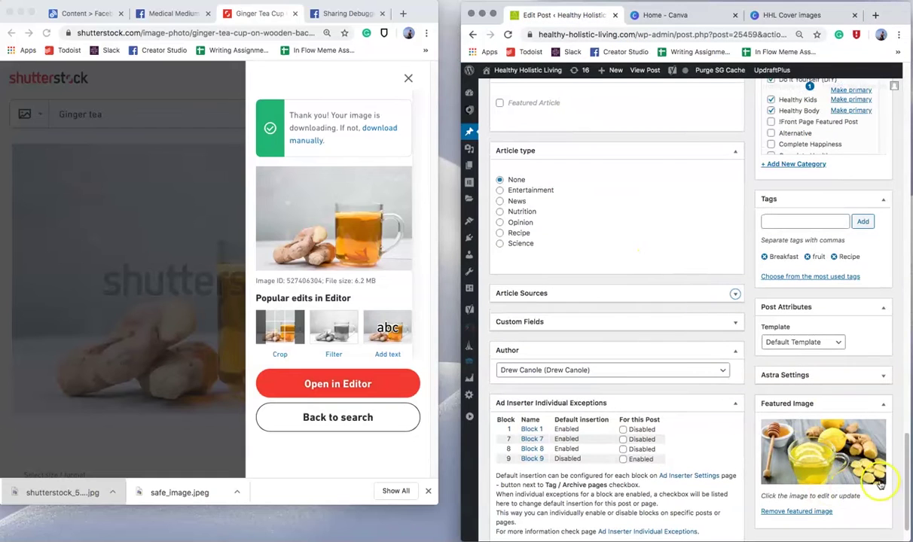
scroll(650, 279, "up", 15)
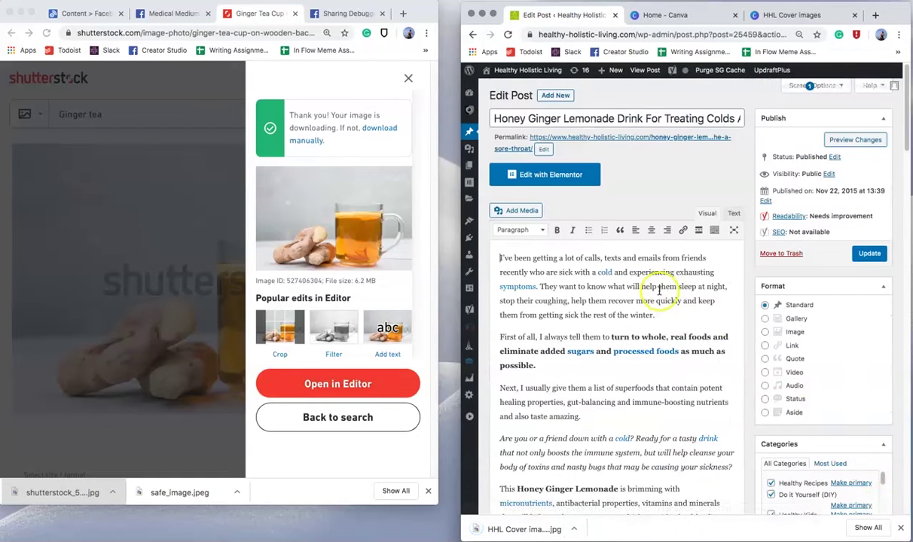
scroll(646, 163, "down", 20)
scroll(613, 301, "down", 5)
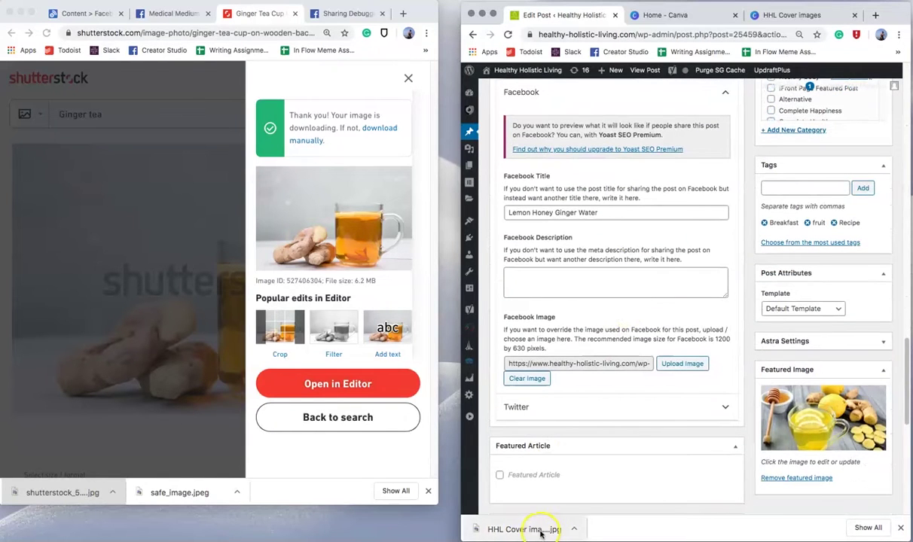
left_click(682, 363)
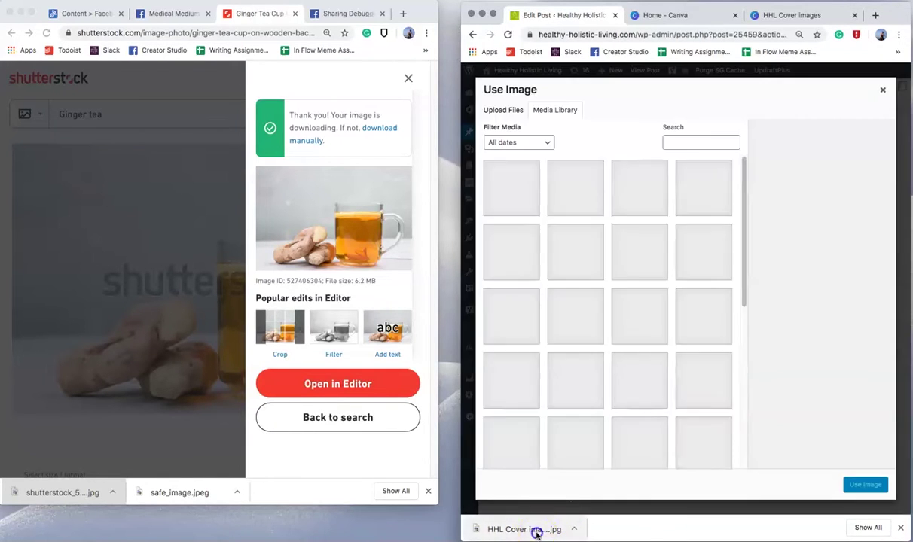
left_click_drag(536, 532, 619, 393)
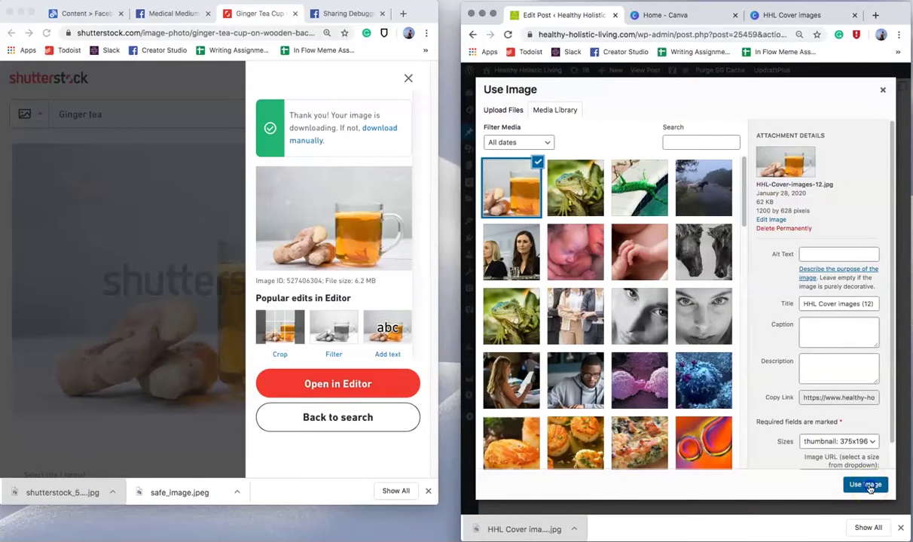
left_click(866, 485)
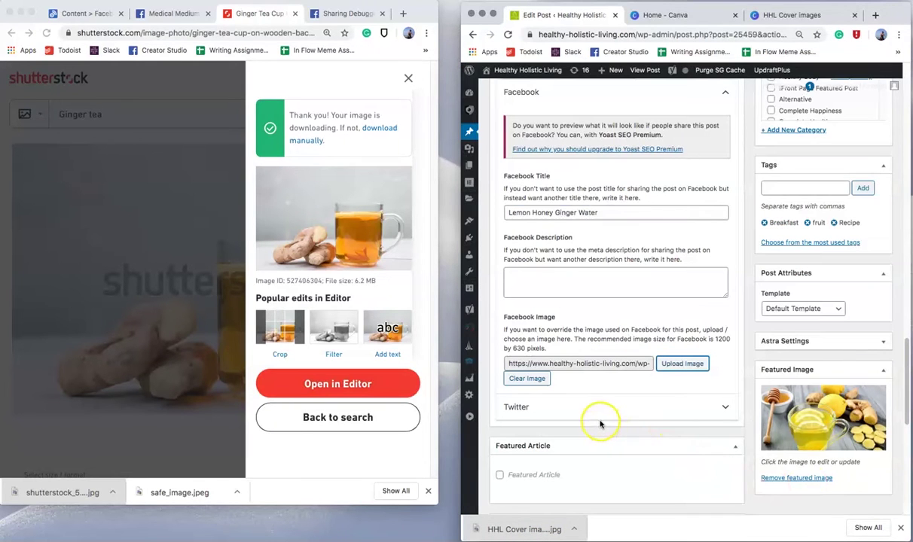
Step: Review the article text and the Facebook title, description and image settings of the post
scroll(737, 409, "up", 3)
scroll(737, 409, "up", 3)
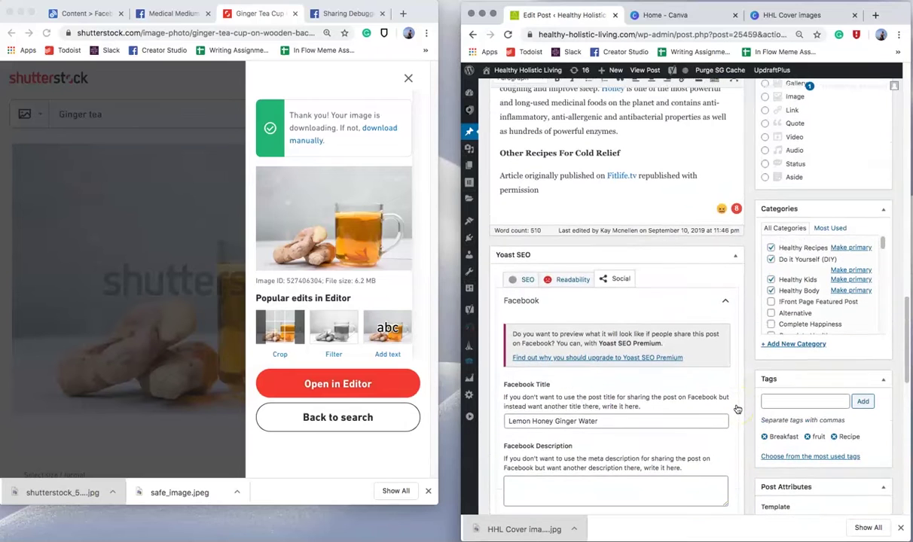
left_click(615, 480)
scroll(525, 390, "down", 3)
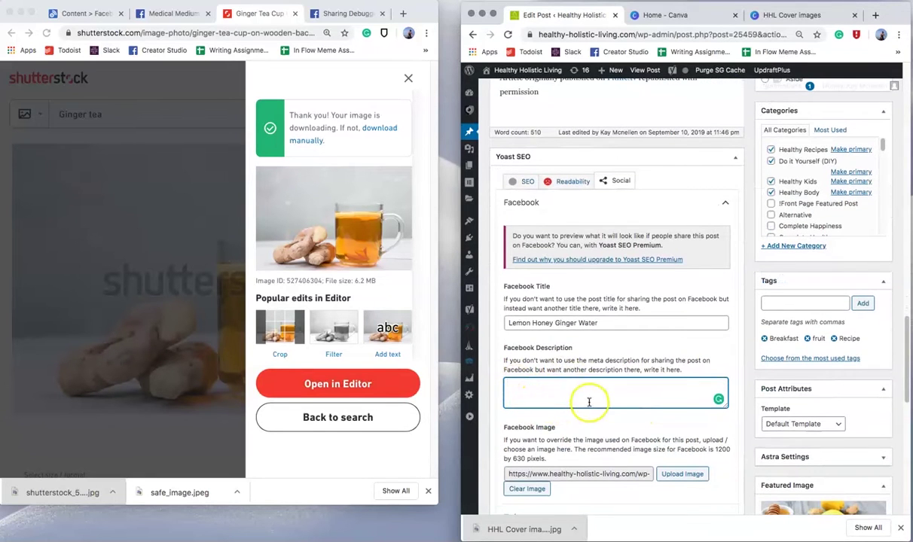
scroll(577, 420, "up", 4)
scroll(576, 423, "down", 4)
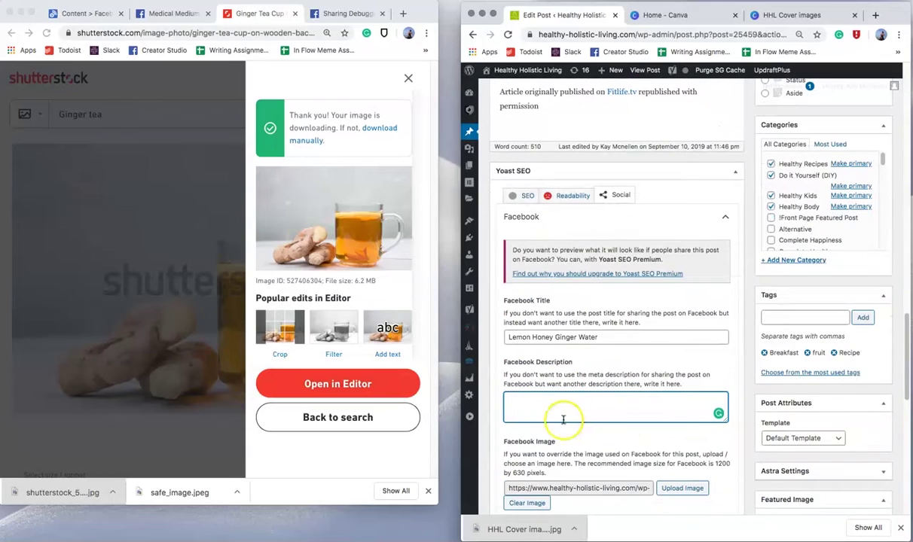
scroll(614, 416, "up", 15)
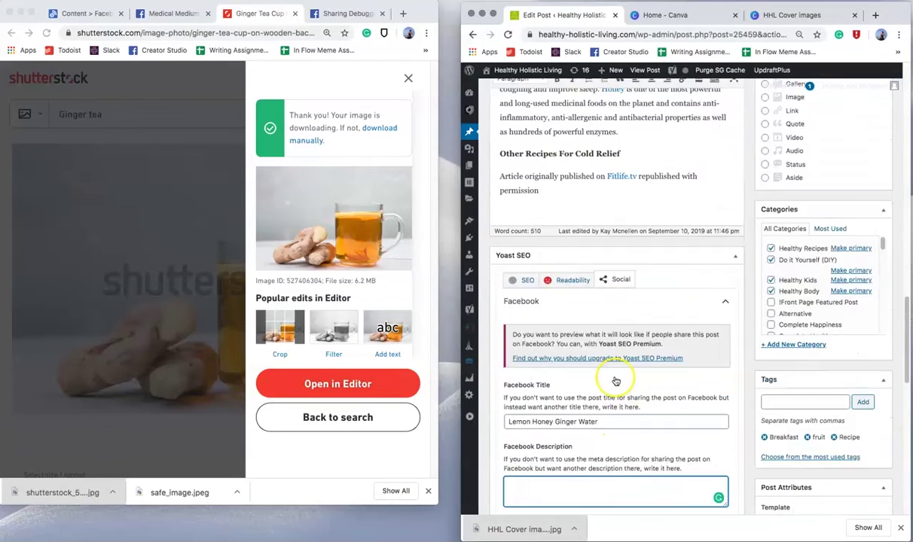
scroll(615, 382, "up", 8)
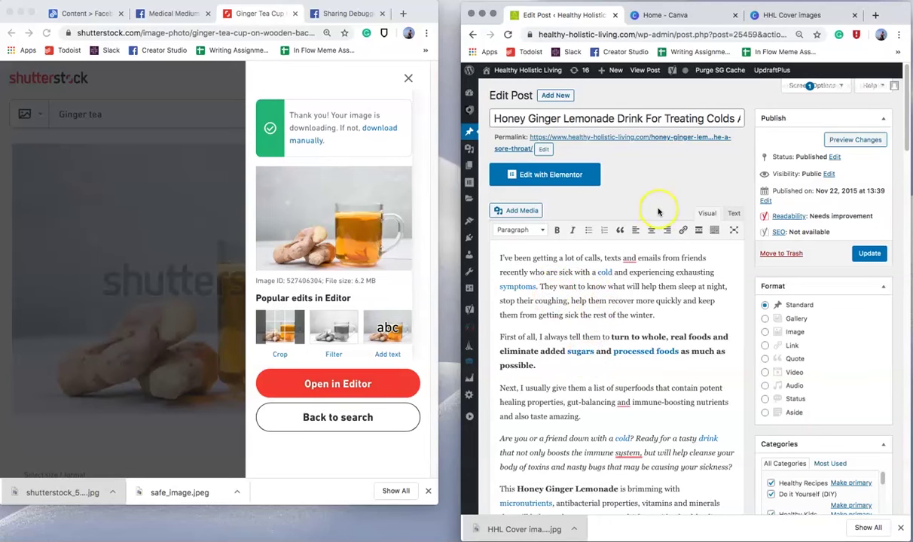
scroll(652, 198, "down", 20)
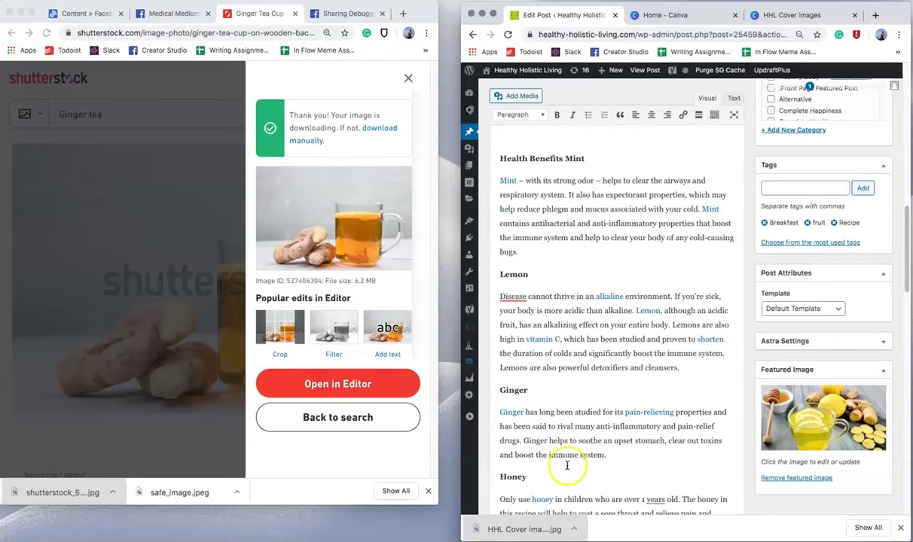
left_click(535, 375)
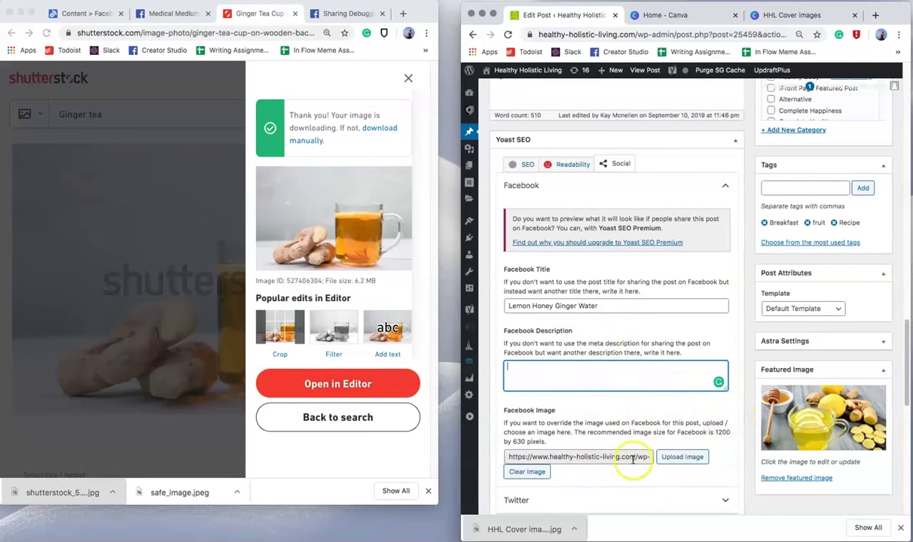
Step: Update the post to save its Facebook settings and open the published article
scroll(758, 450, "up", 15)
left_click(870, 235)
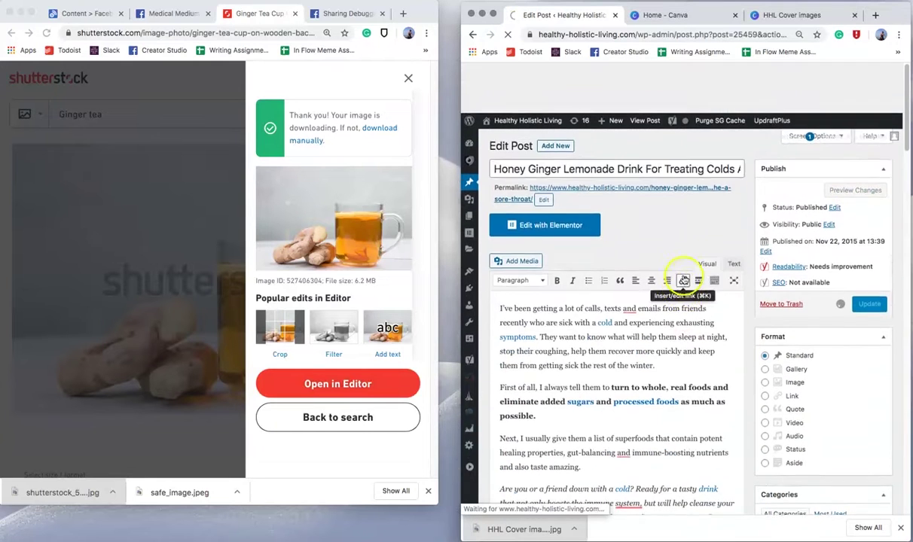
left_click(346, 15)
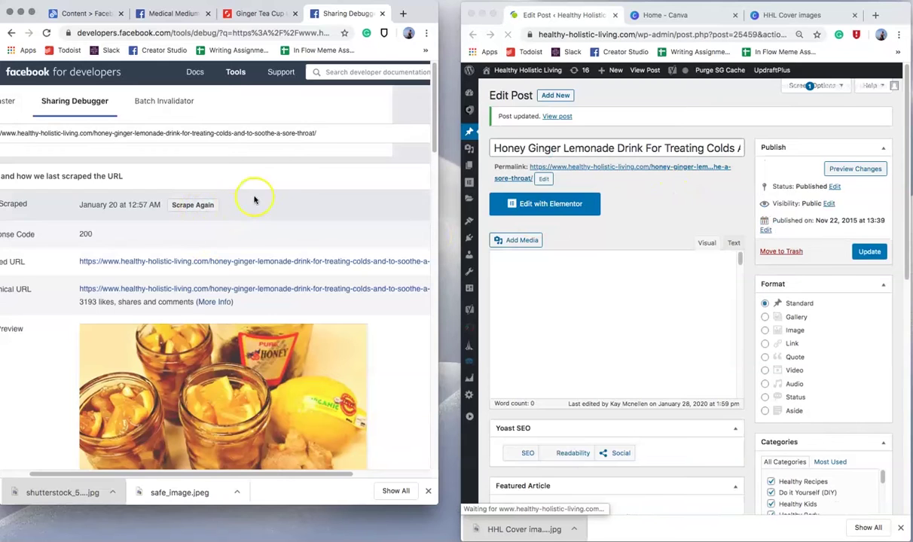
left_click(555, 117)
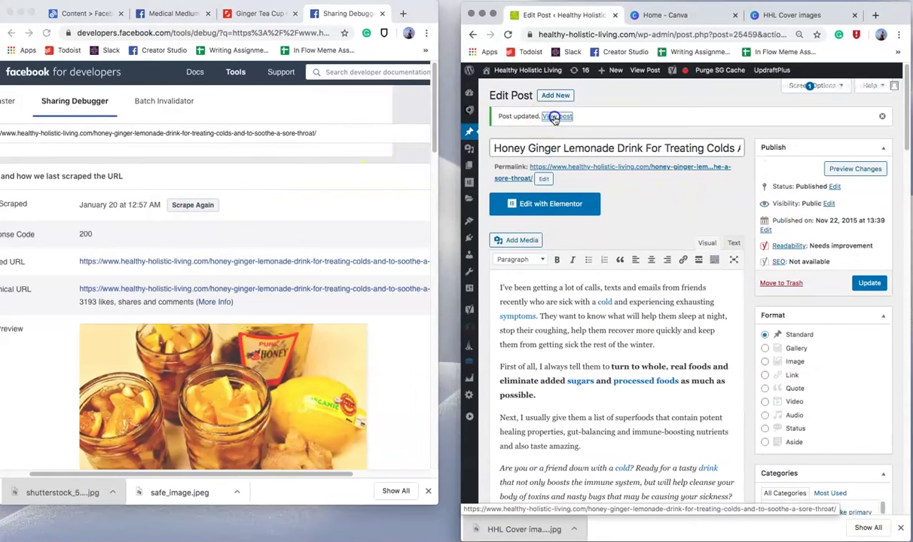
Step: Copy the published article's URL and submit it for debugging in the Facebook Sharing Debugger
left_click(599, 35)
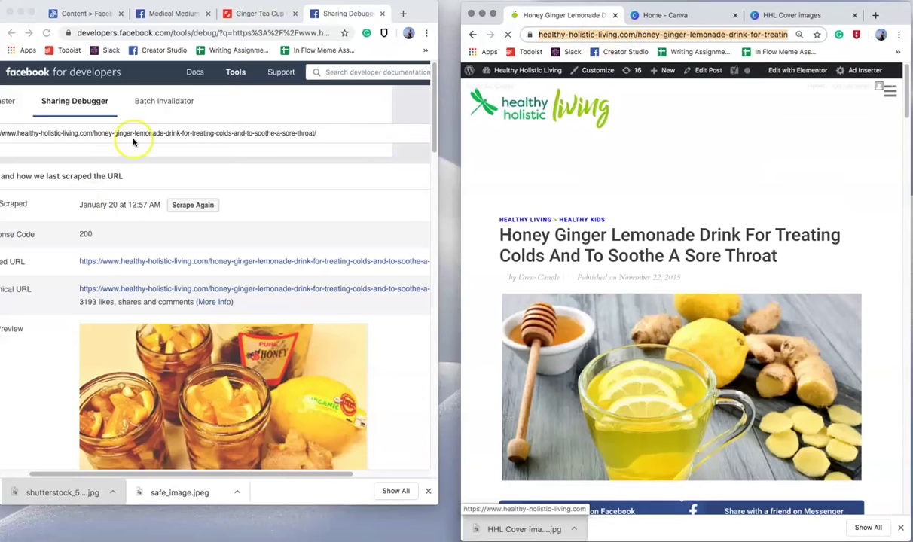
left_click(132, 138)
key("super+a")
type("https://www.healthy-holistic-living.com/honey-ginger-lemonade-drink-for-treating-colds-and-to-soothe-a-sore-throat/")
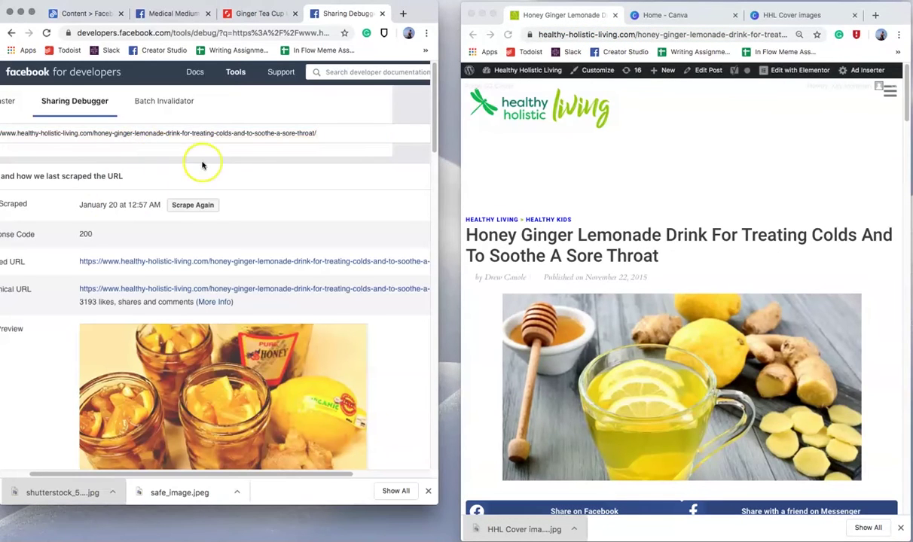
scroll(225, 158, "right", 3)
left_click(401, 135)
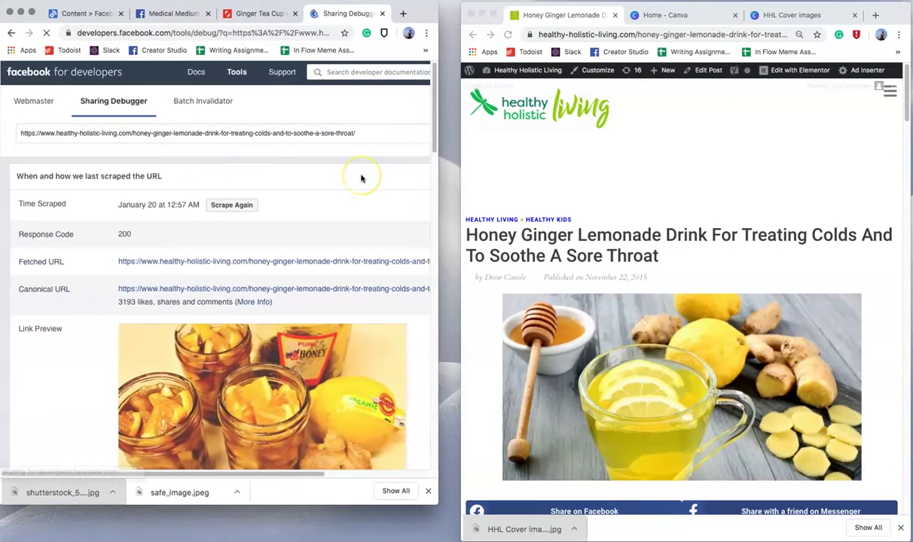
Step: Scrape the article's URL again to refresh its Facebook link preview, review the preview, and enlarge the debugger's browser window
scroll(361, 179, "down", 2)
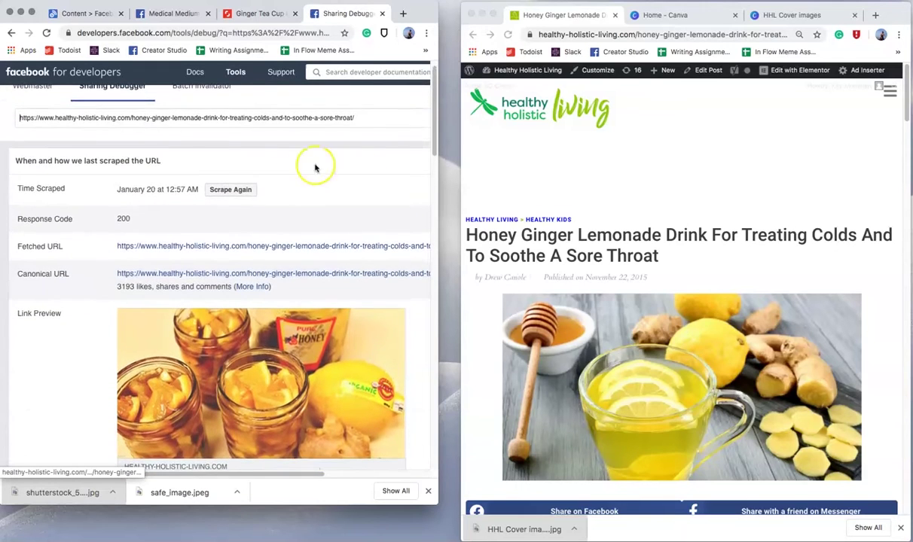
scroll(294, 188, "down", 2)
left_click(232, 117)
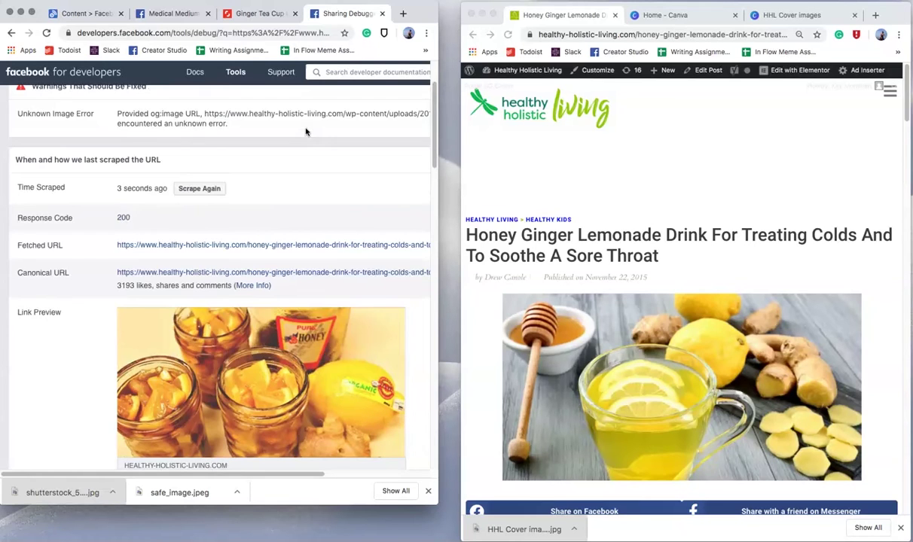
scroll(305, 132, "down", 3)
scroll(192, 373, "up", 2)
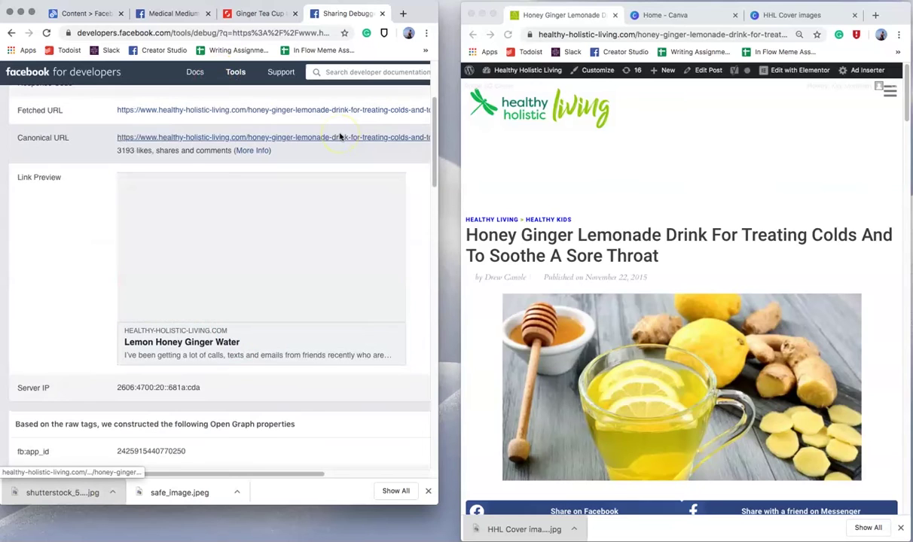
scroll(312, 363, "up", 2)
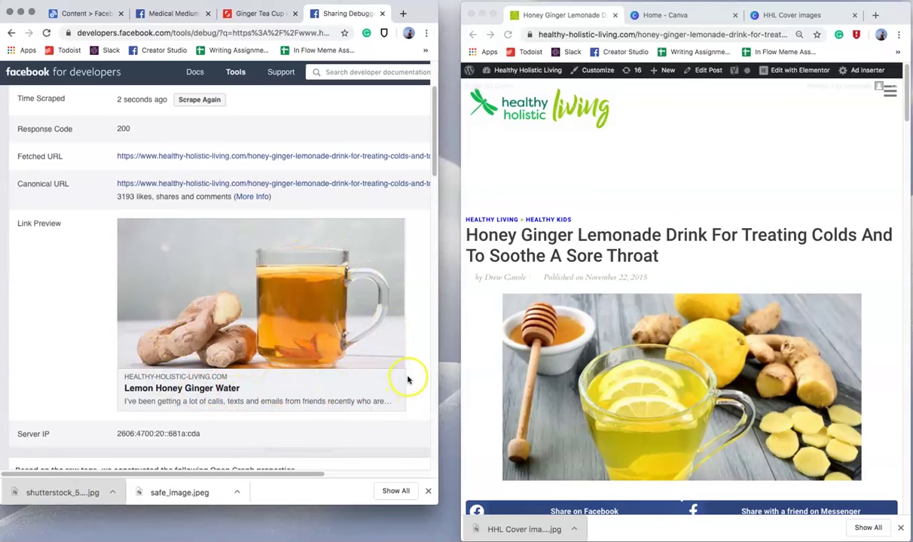
scroll(405, 380, "up", 3)
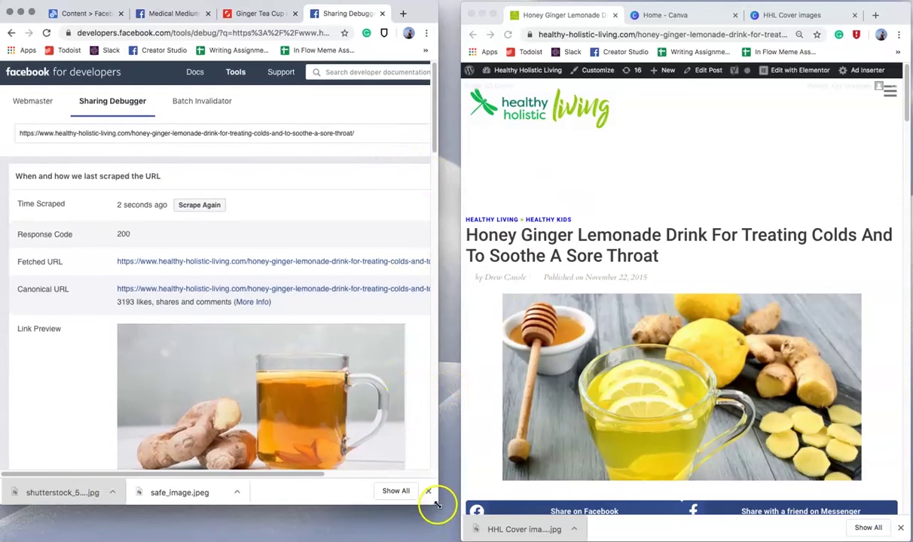
left_click_drag(436, 504, 456, 541)
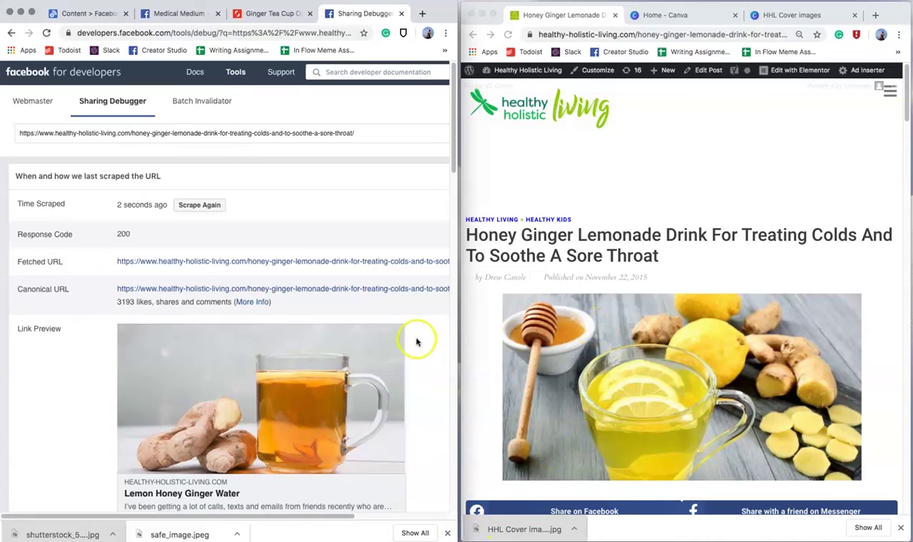
Step: Compare the BuzzSumo honey ginger posts and the Shutterstock ginger tea photo with the published article's lead image
left_click(109, 14)
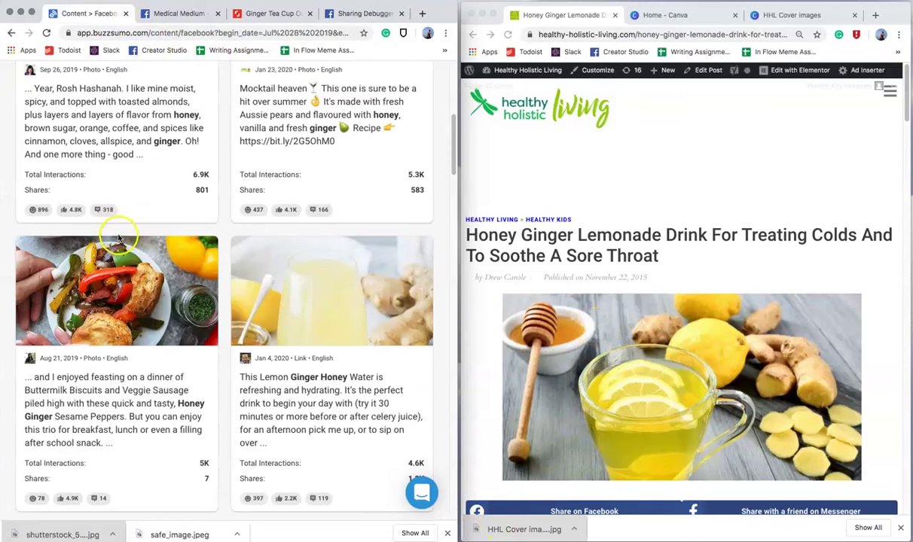
scroll(324, 437, "down", 10)
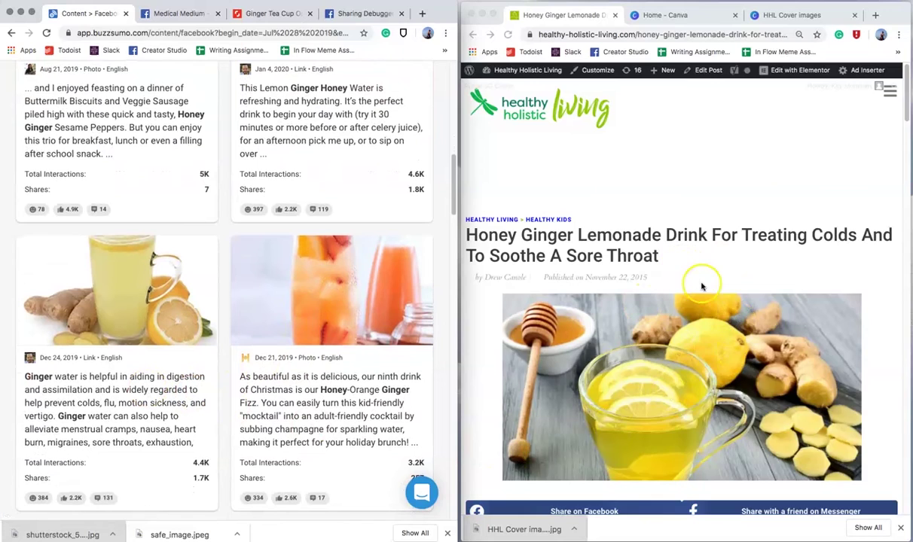
scroll(693, 281, "down", 3)
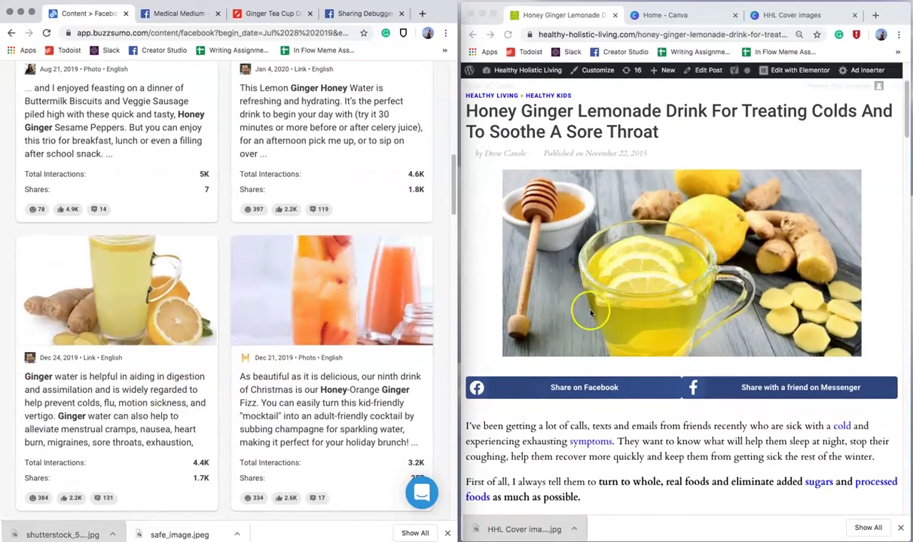
left_click(260, 14)
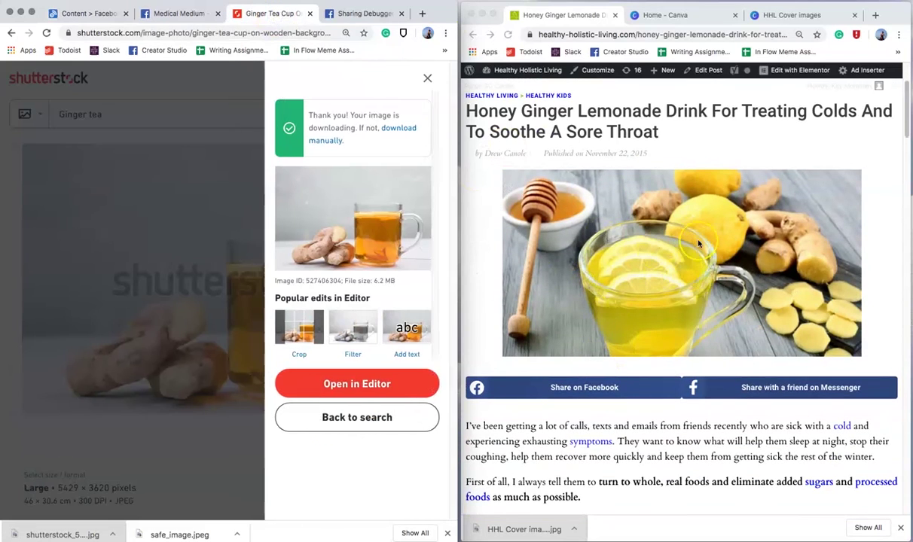
Step: Open the published article for editing in WordPress and bring its Sharing Debugger results back into view
left_click(690, 70)
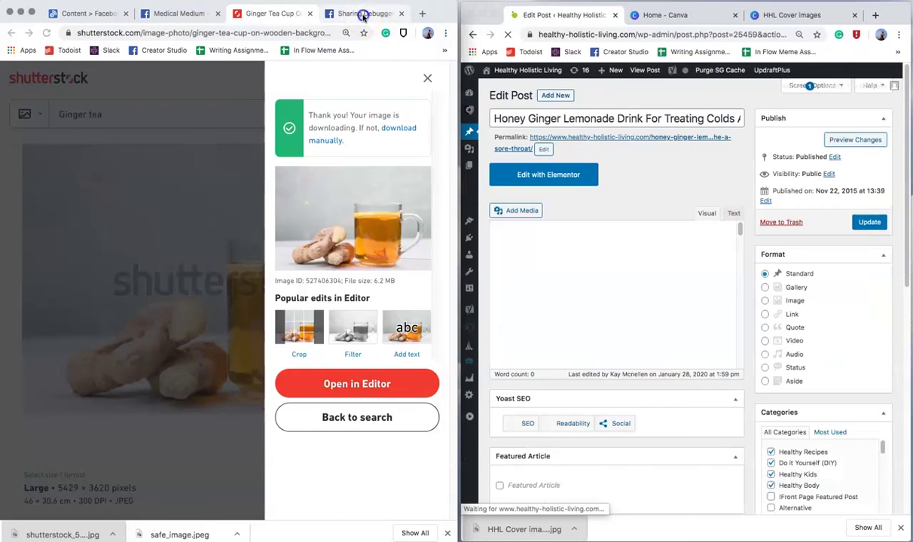
left_click(360, 14)
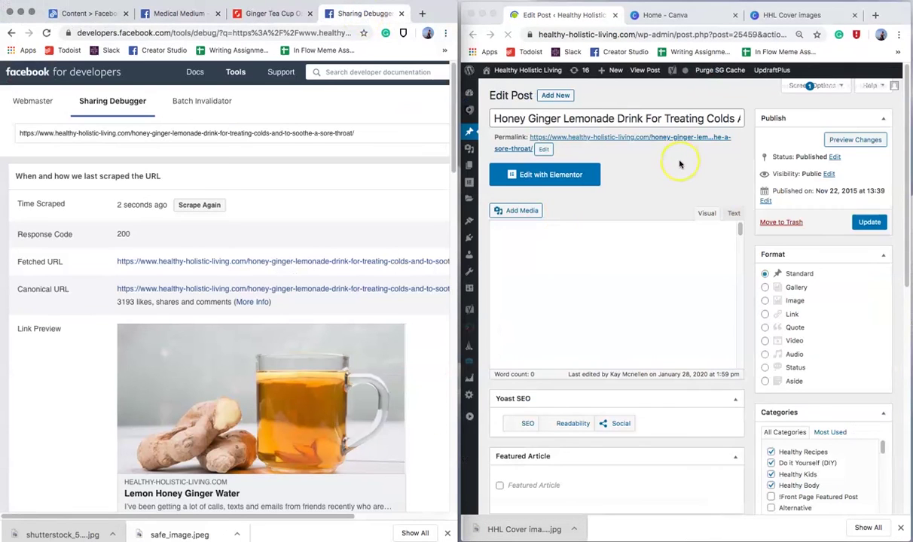